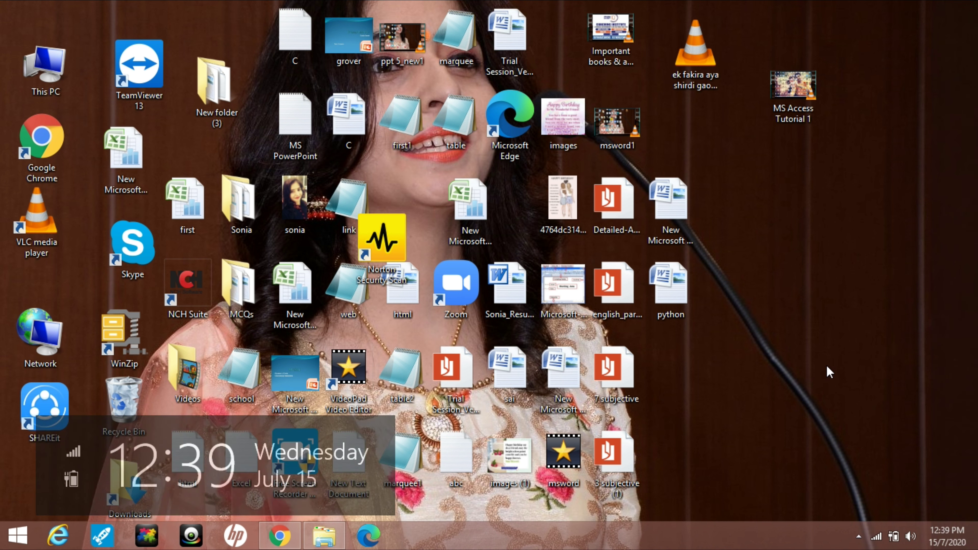
Create a new Microsoft Office Access 2007 database on the desktop with its default name and open it.
{"action": "right_click", "coordinate": [782, 218]}
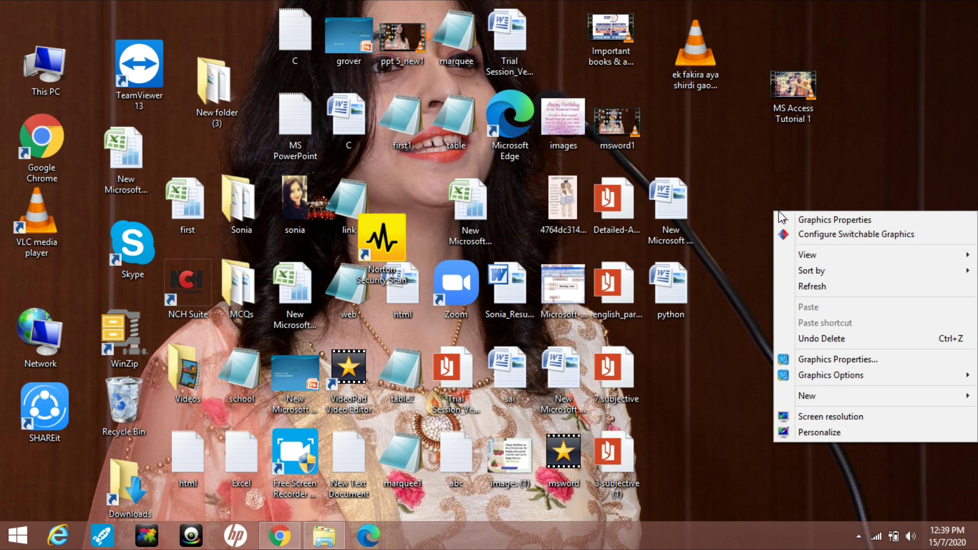
{"action": "left_click", "coordinate": [793, 396]}
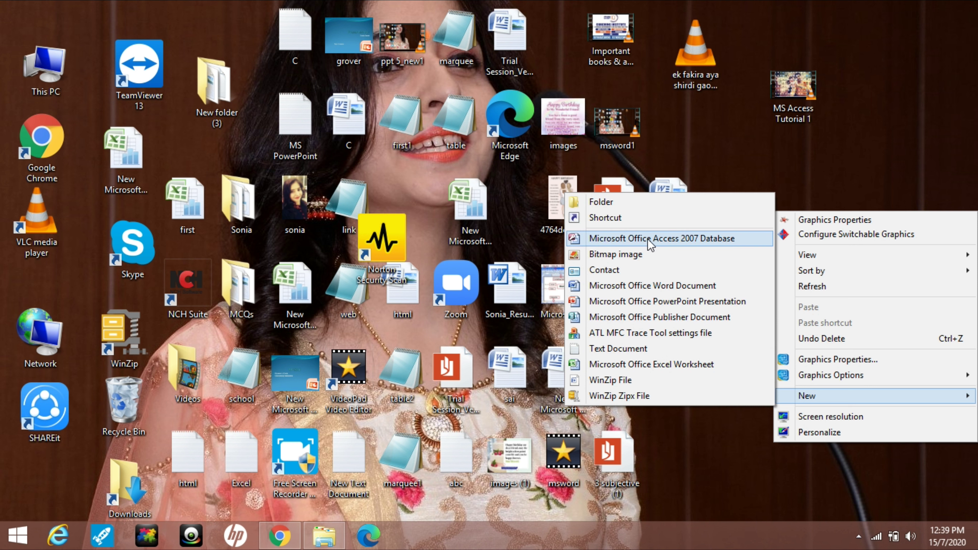
{"action": "left_click", "coordinate": [654, 247]}
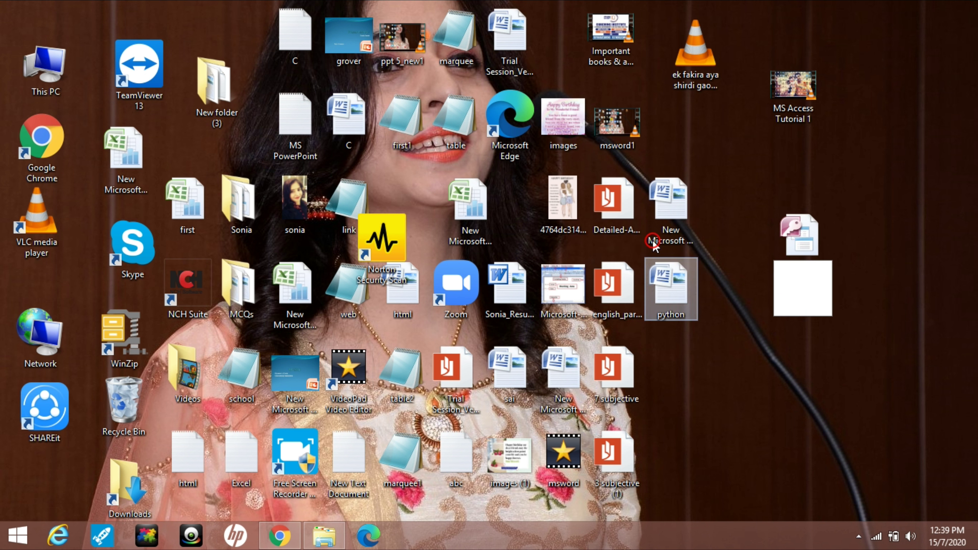
{"action": "left_click", "coordinate": [755, 363]}
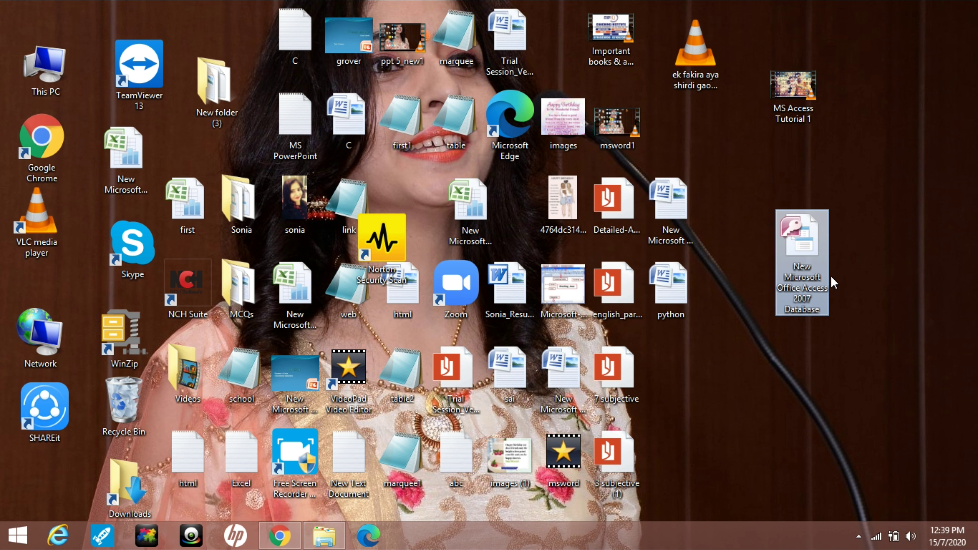
{"action": "double_click", "coordinate": [807, 250]}
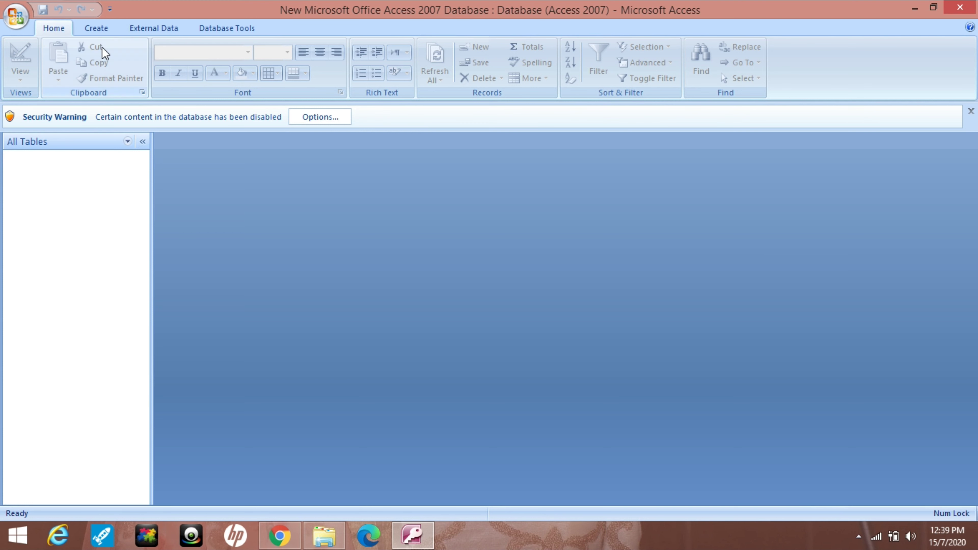
Create a new table and add the fields Roll No, Name1 and Class after the ID field.
{"action": "left_click", "coordinate": [103, 29]}
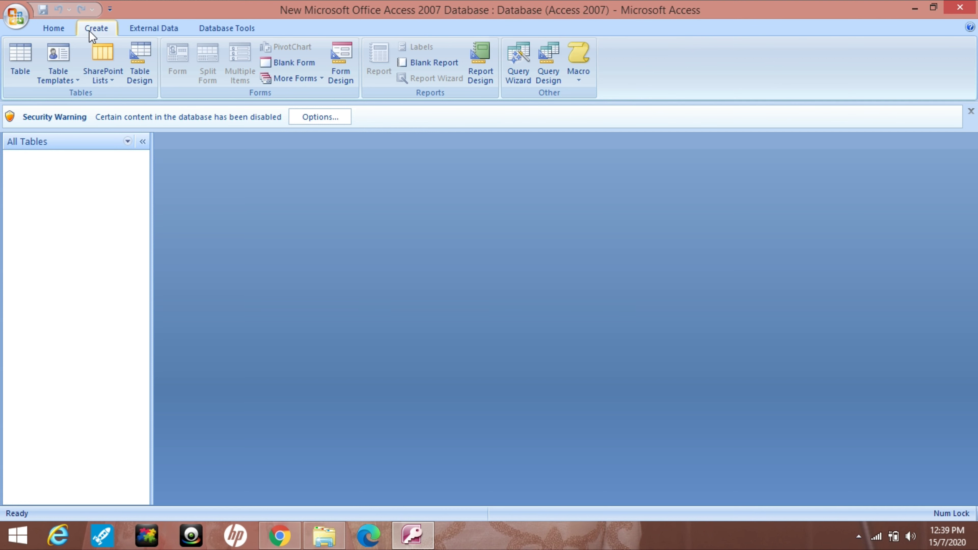
{"action": "left_click", "coordinate": [21, 78]}
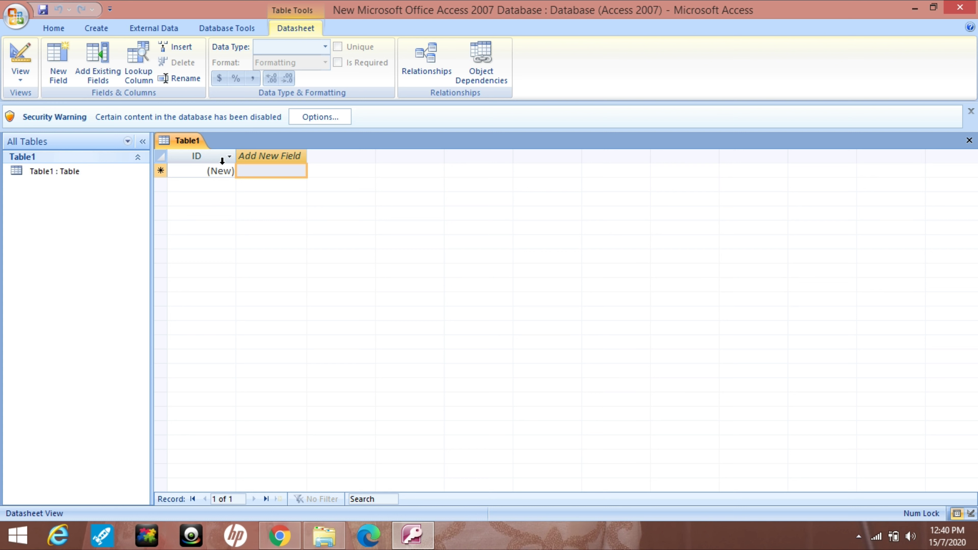
{"action": "double_click", "coordinate": [299, 158]}
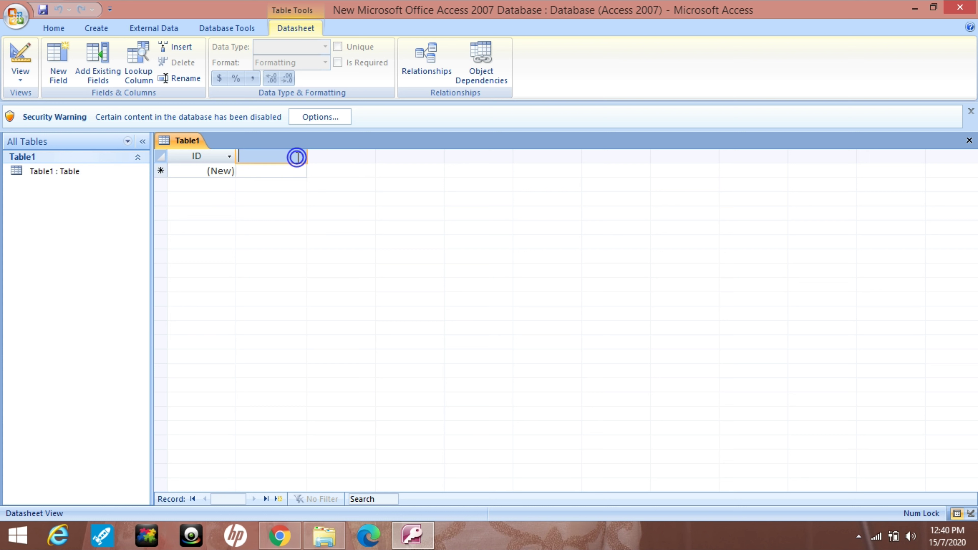
{"action": "type", "text": "Roll No"}
{"action": "key", "text": "Return"}
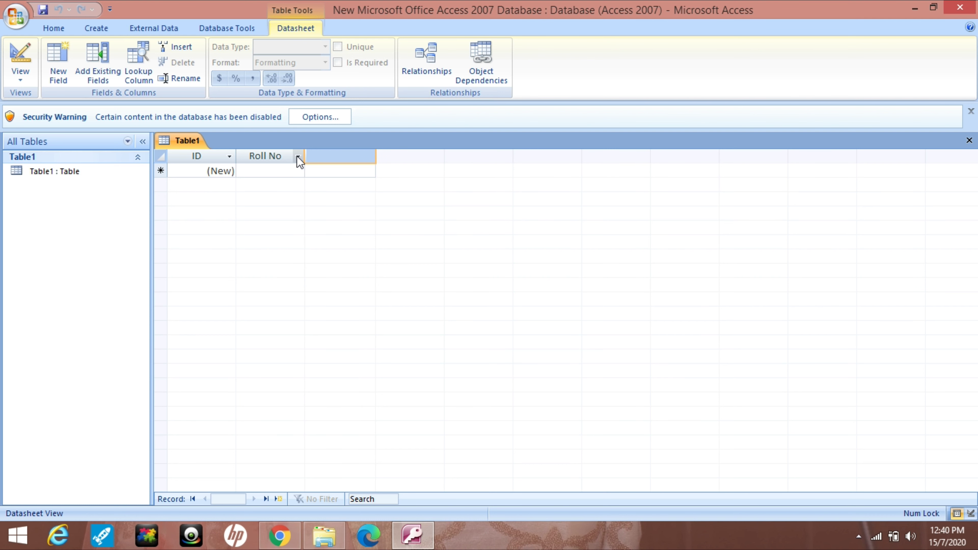
{"action": "type", "text": "Name1"}
{"action": "key", "text": "Return"}
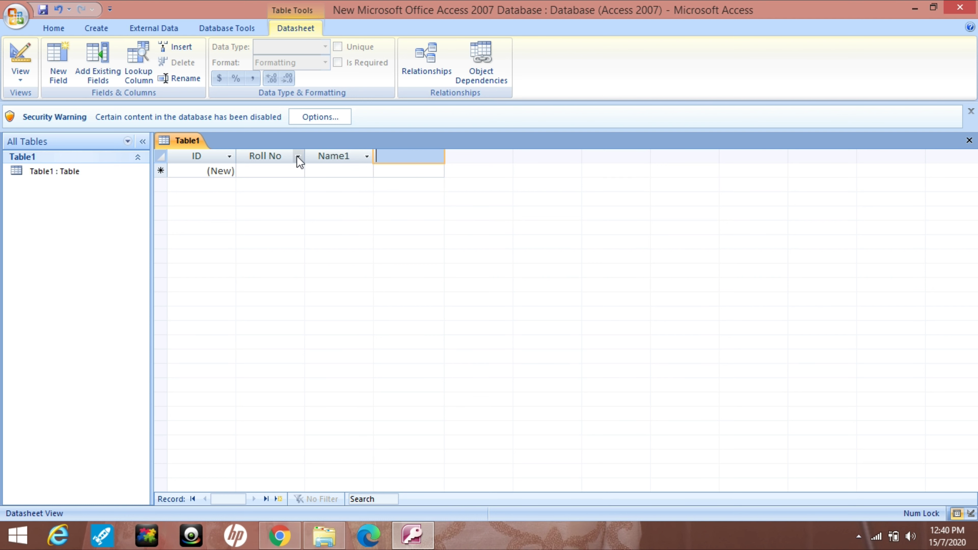
{"action": "type", "text": "Class"}
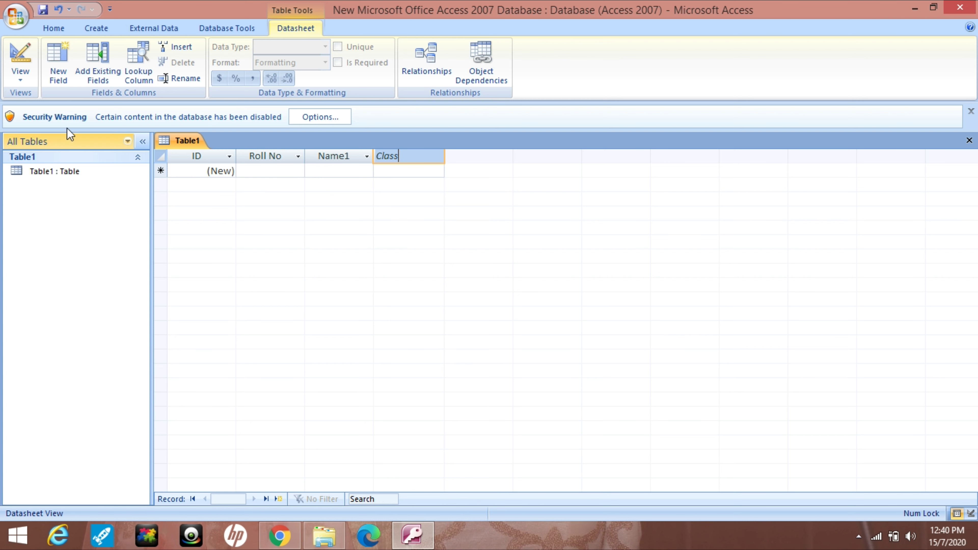
Switch the table to Design View, saving it under the name Table1.
{"action": "left_click", "coordinate": [16, 80]}
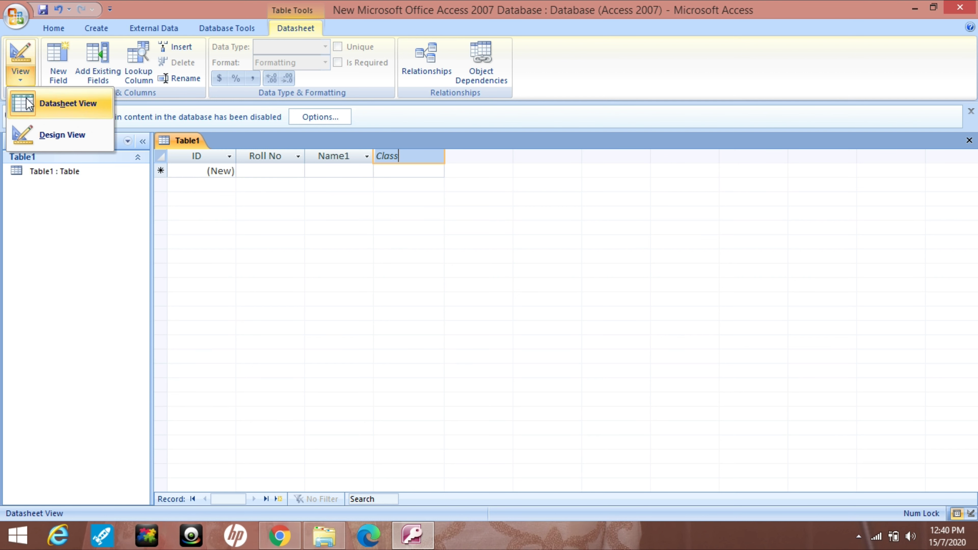
{"action": "left_click", "coordinate": [33, 134]}
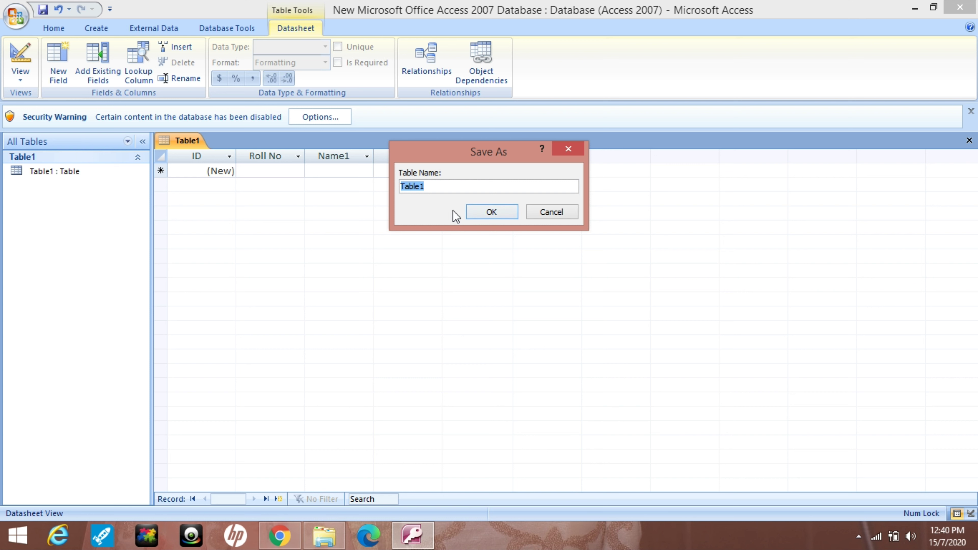
{"action": "left_click", "coordinate": [480, 214]}
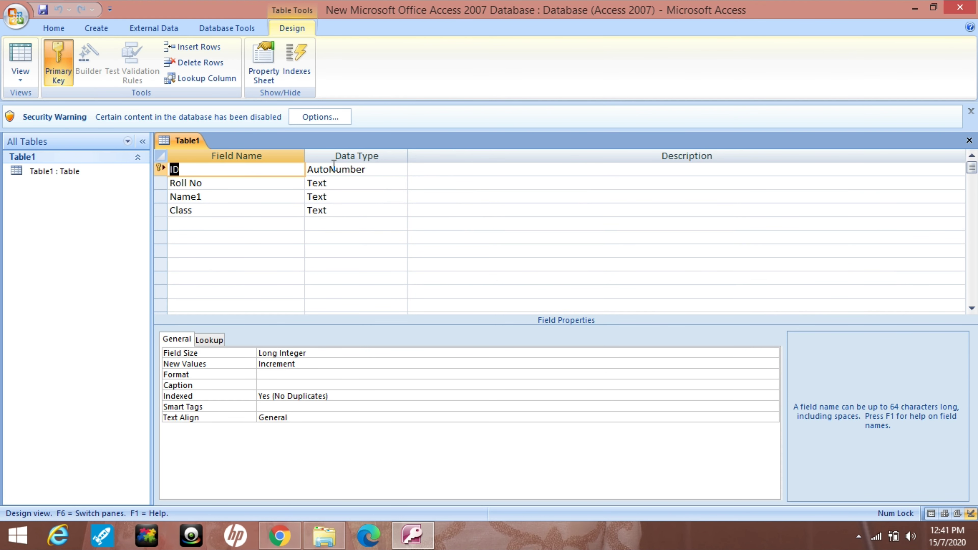
Set the data types to Number for the Roll No field and Text for the Name1 field.
{"action": "left_click", "coordinate": [395, 184]}
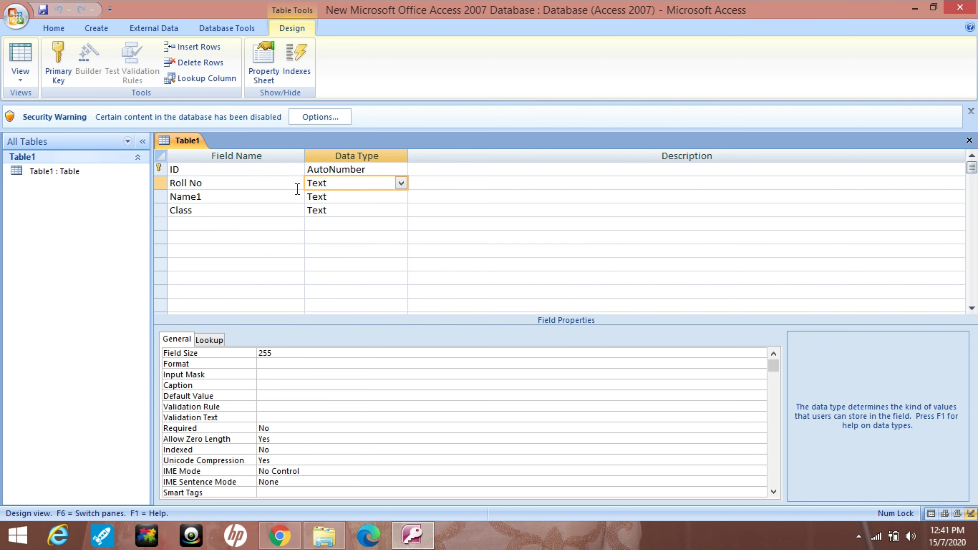
{"action": "left_click", "coordinate": [403, 183]}
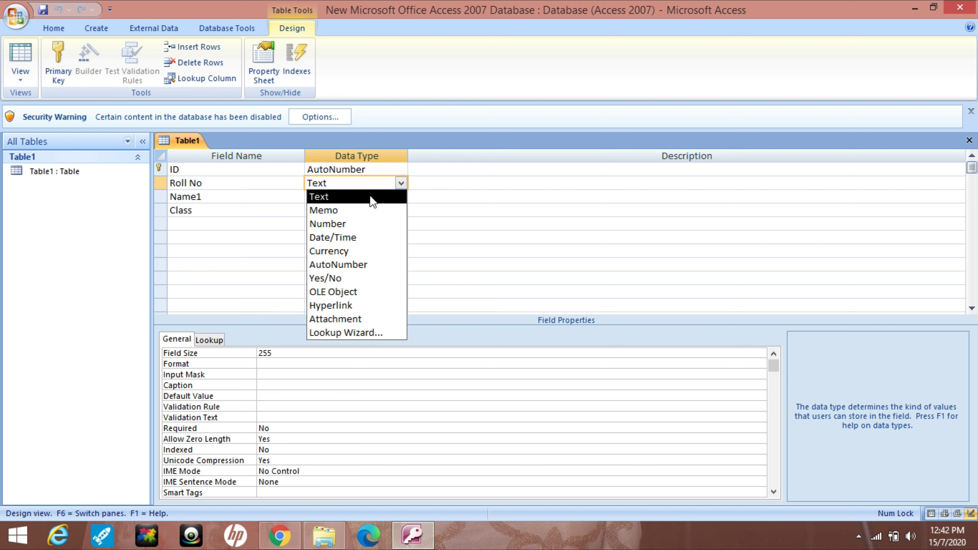
{"action": "left_click", "coordinate": [372, 201]}
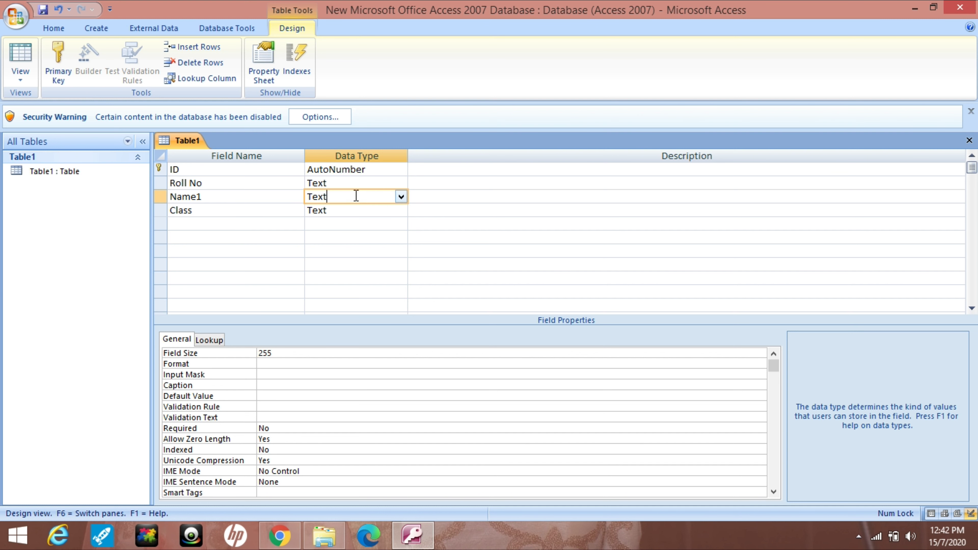
{"action": "left_click", "coordinate": [401, 201]}
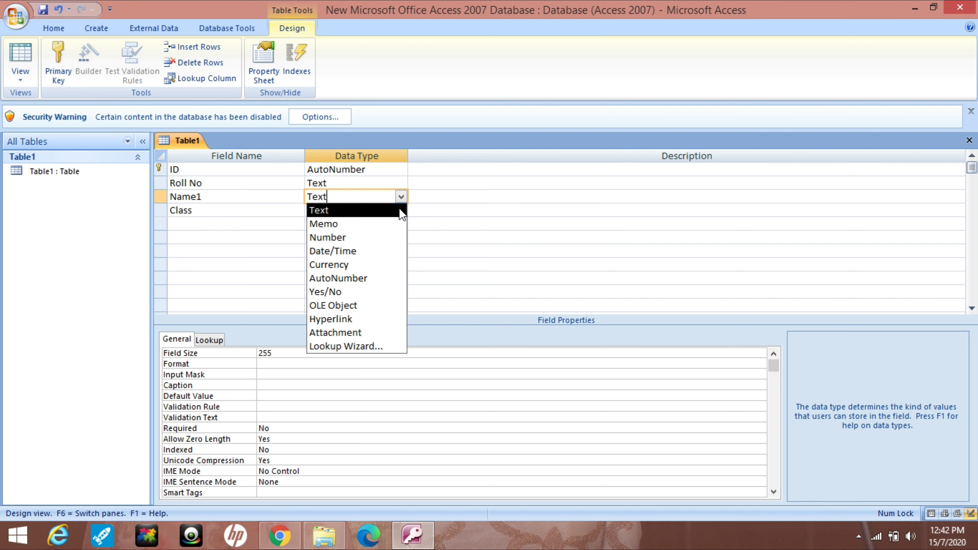
{"action": "left_click", "coordinate": [401, 212]}
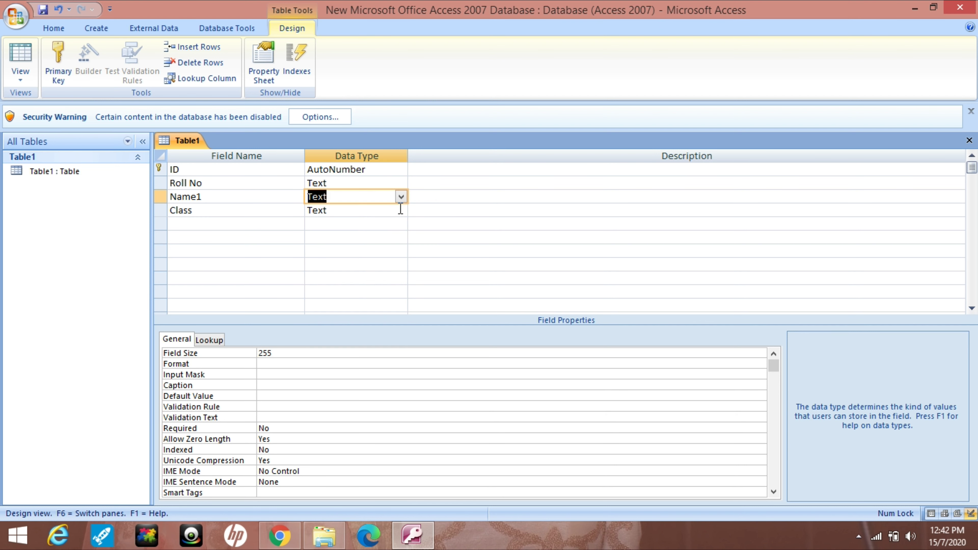
{"action": "left_click", "coordinate": [404, 183]}
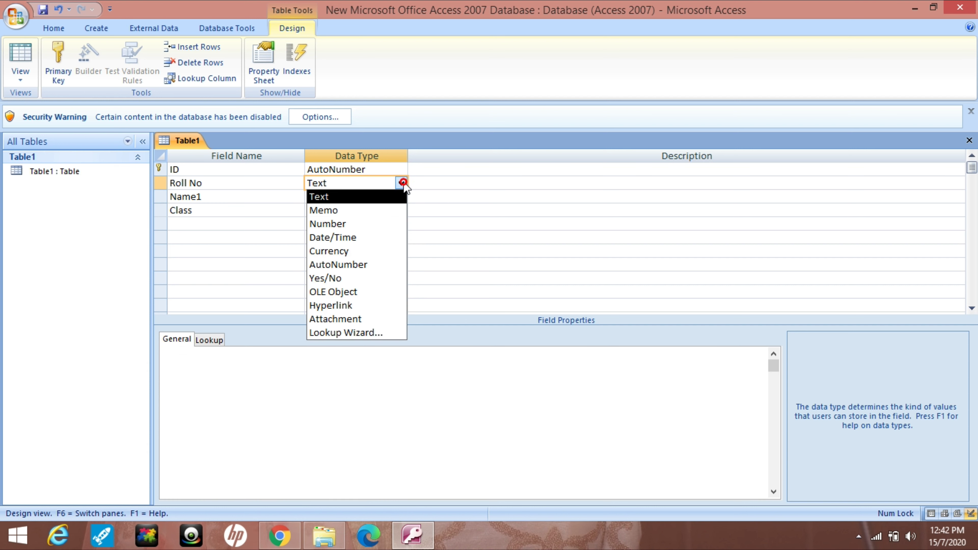
{"action": "left_click", "coordinate": [391, 224]}
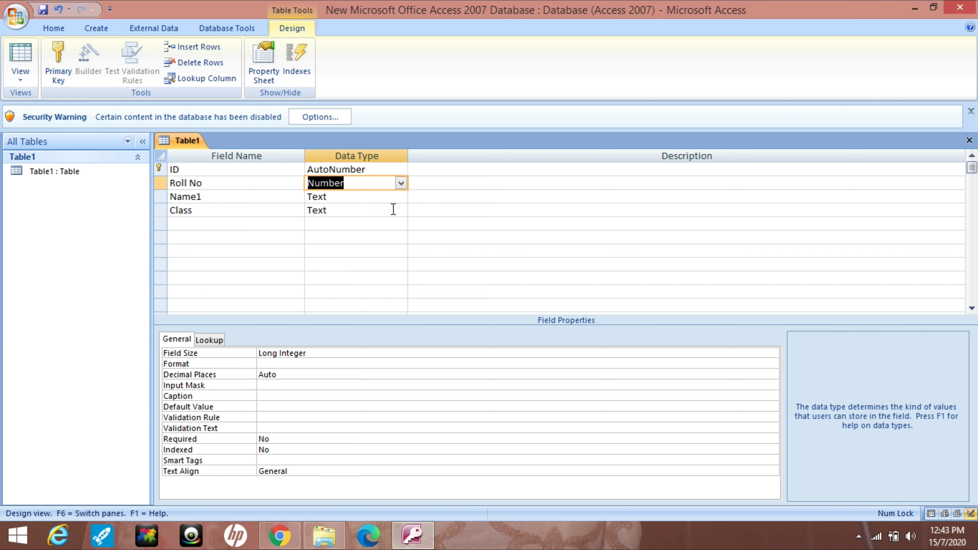
Review the data types available for the Class field without choosing another one.
{"action": "left_click", "coordinate": [393, 210]}
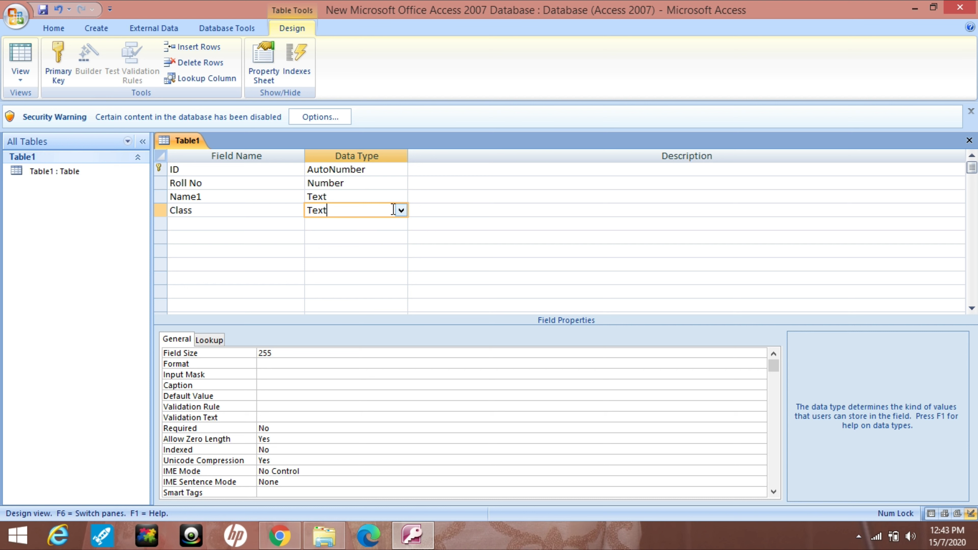
{"action": "left_click", "coordinate": [401, 210]}
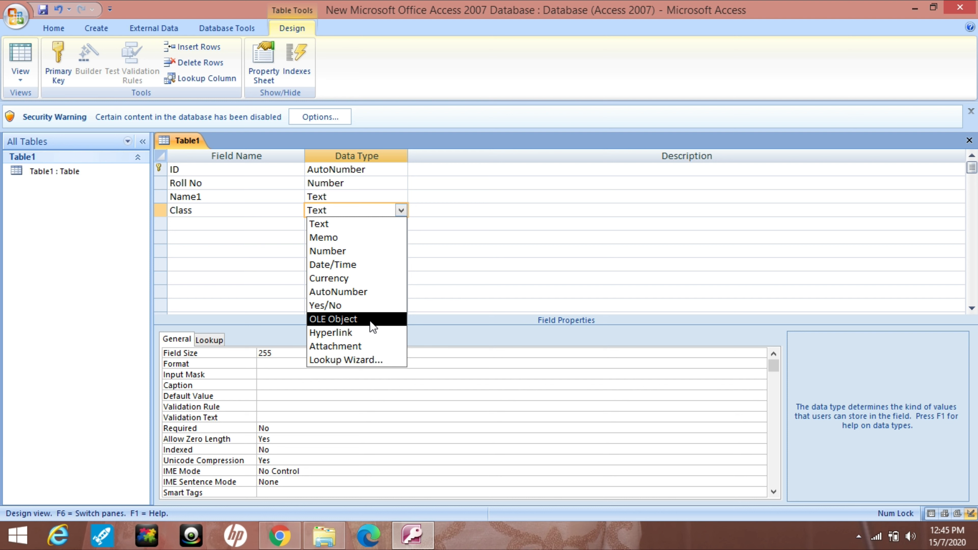
{"action": "left_click", "coordinate": [295, 251]}
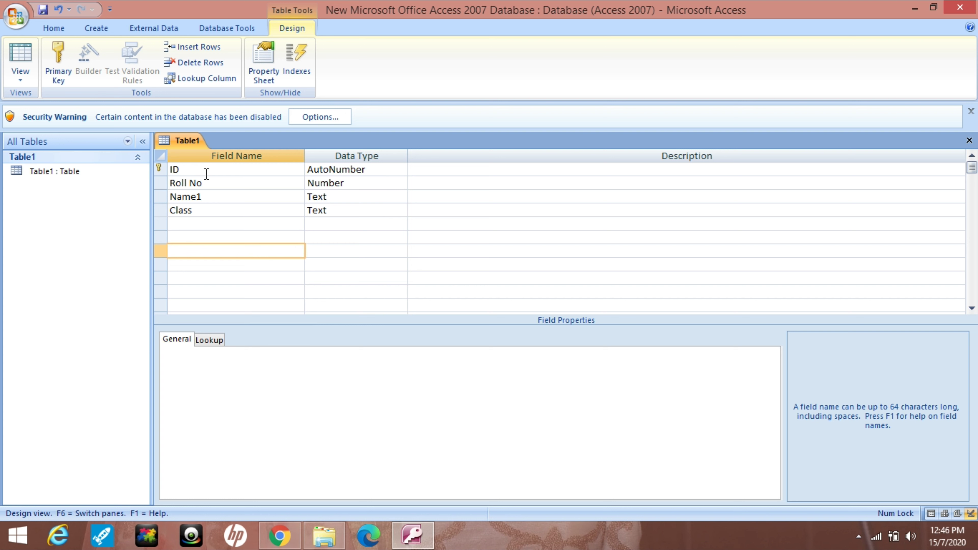
Remove the primary key from the ID field of Table1.
{"action": "left_click", "coordinate": [224, 172]}
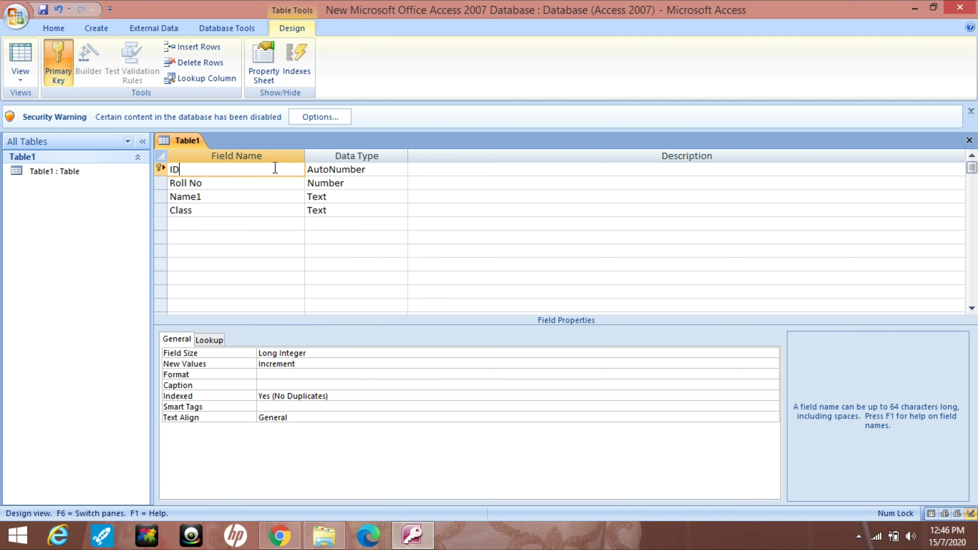
{"action": "right_click", "coordinate": [159, 169]}
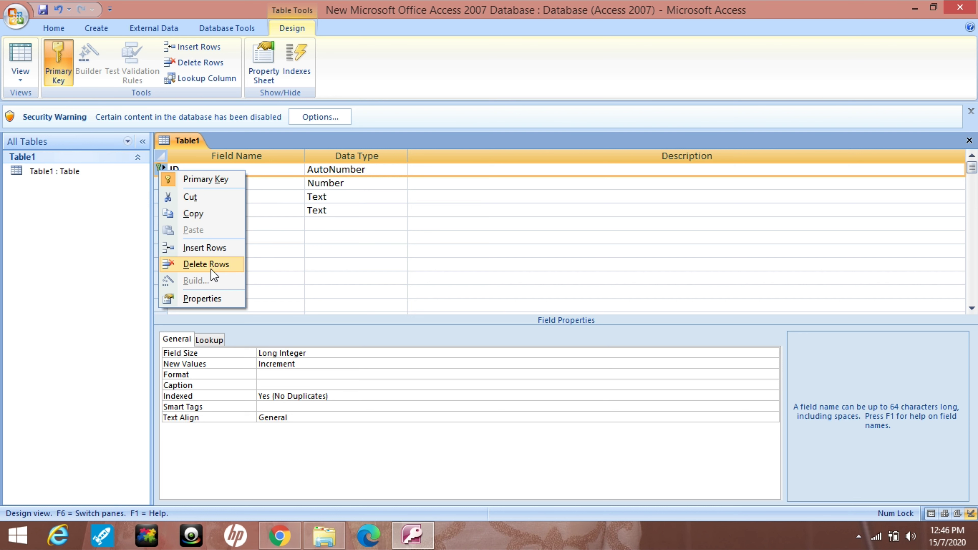
{"action": "left_click", "coordinate": [205, 178]}
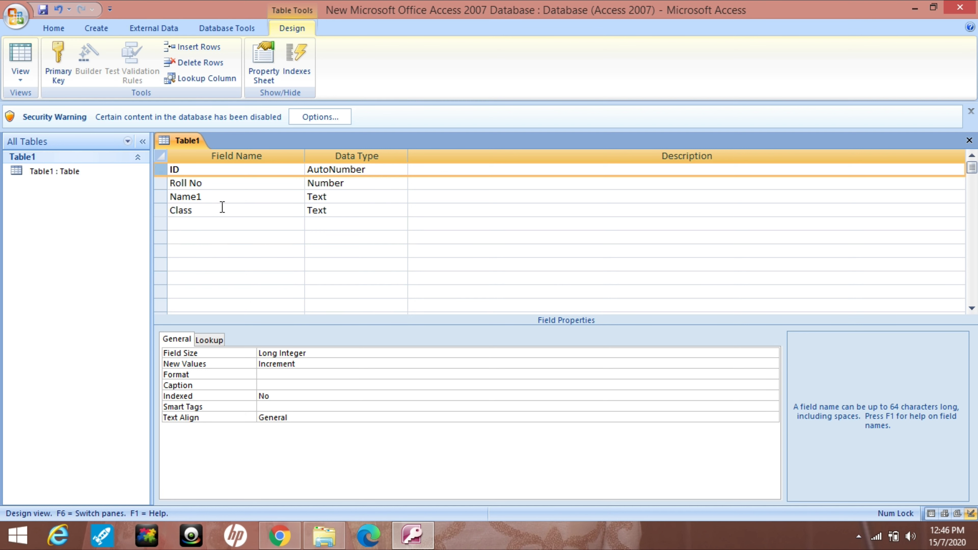
{"action": "left_click", "coordinate": [251, 233]}
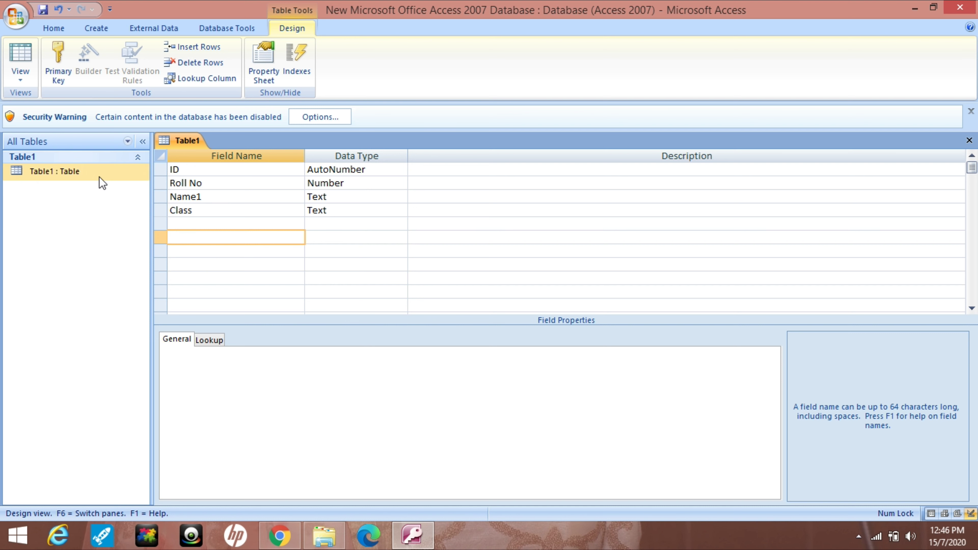
Switch Table1 to Datasheet View, saving the design changes.
{"action": "left_click", "coordinate": [20, 76]}
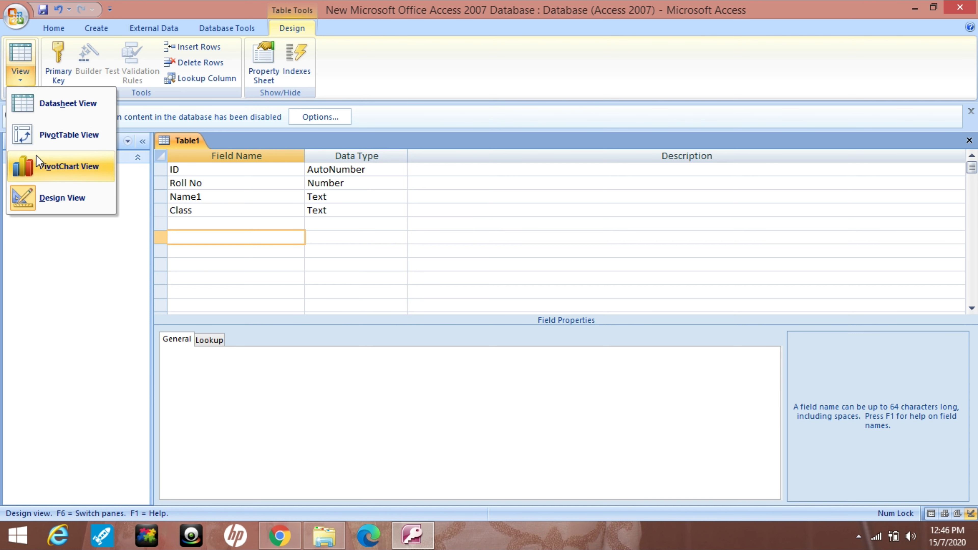
{"action": "left_click", "coordinate": [60, 102]}
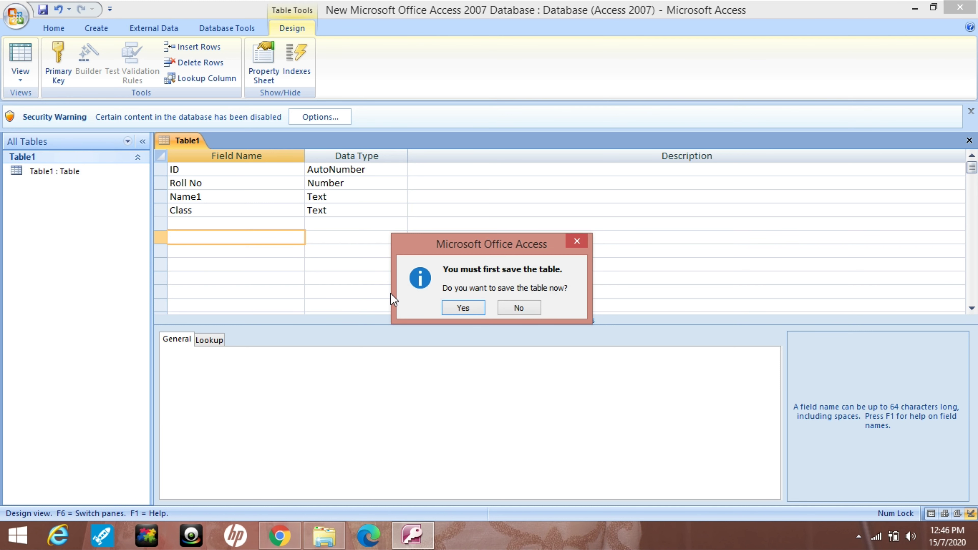
{"action": "left_click", "coordinate": [462, 308]}
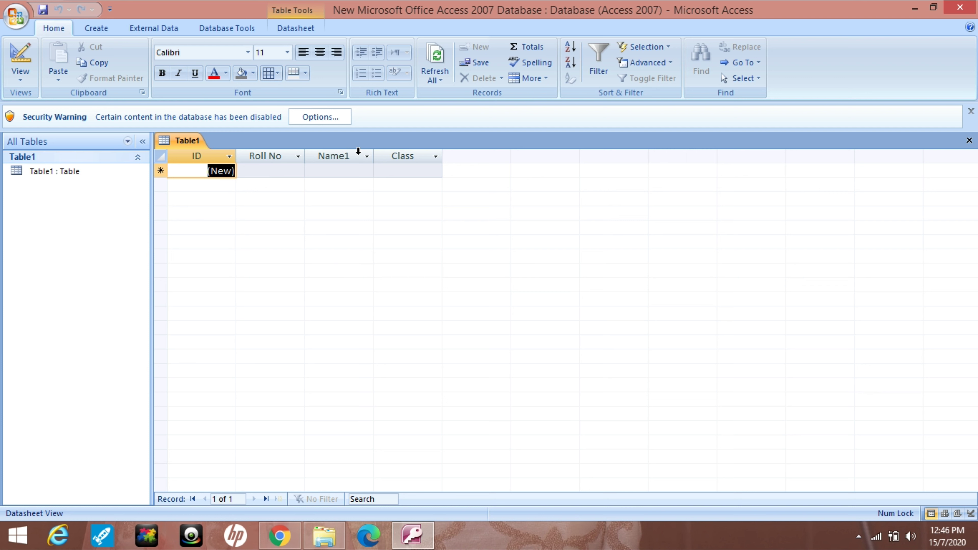
Enter the first record with Roll No 101, Name1 abc and Class ist.
{"action": "left_click", "coordinate": [281, 174]}
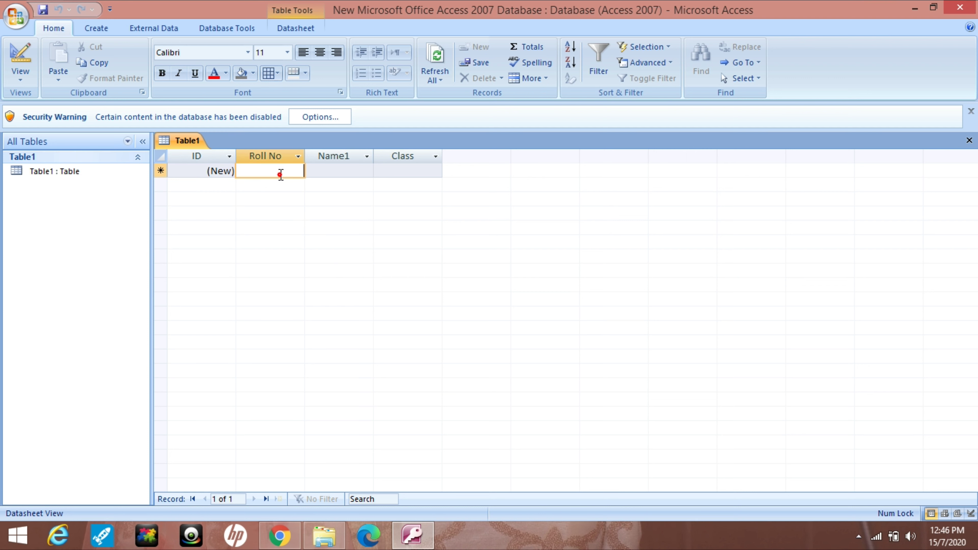
{"action": "type", "text": "101"}
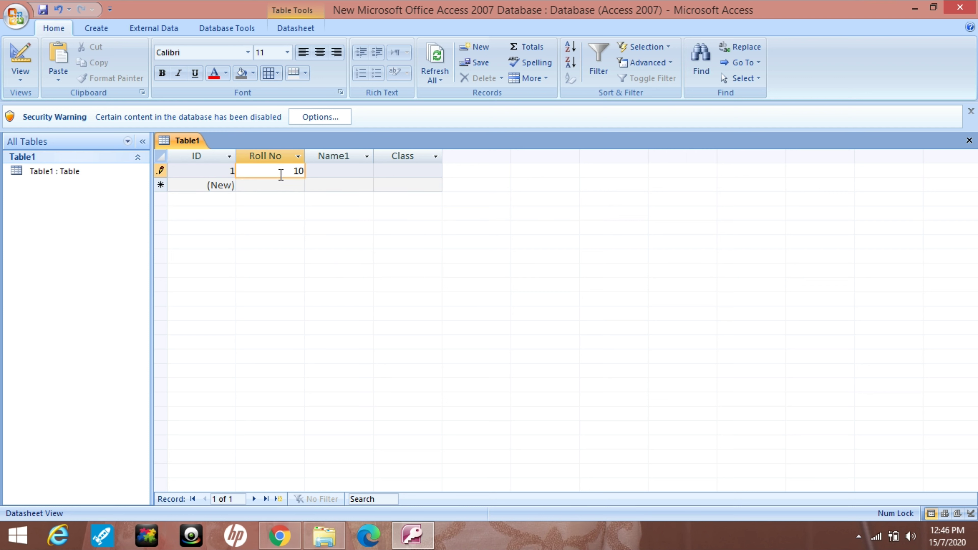
{"action": "key", "text": "Tab"}
{"action": "type", "text": "abc"}
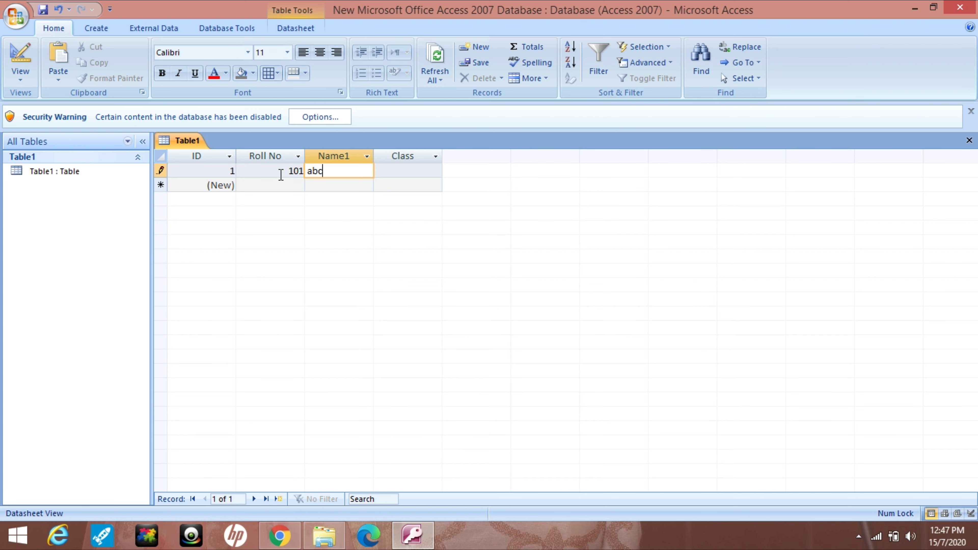
{"action": "key", "text": "Tab"}
{"action": "type", "text": "ist"}
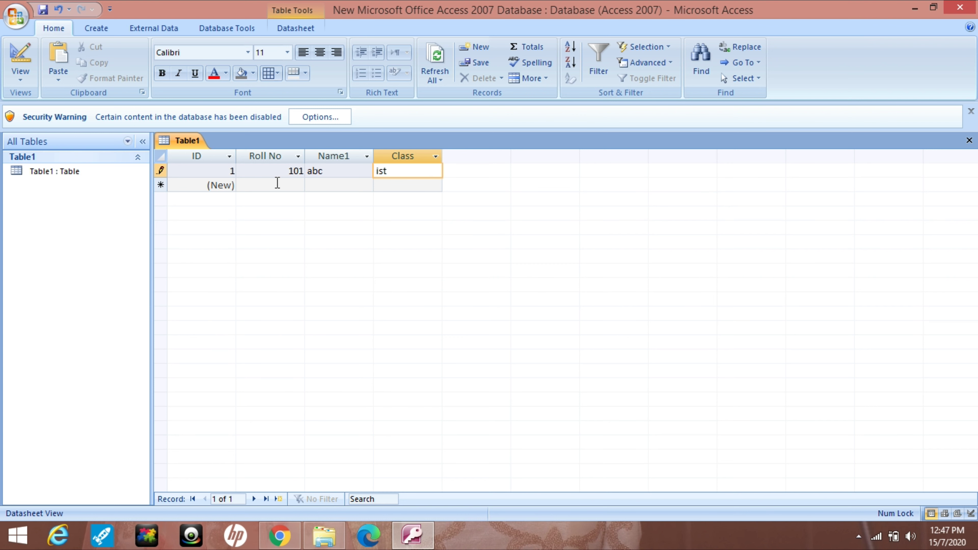
Enter the second record with Roll No 102, Name1 bdf and Class 2nd.
{"action": "left_click", "coordinate": [275, 186]}
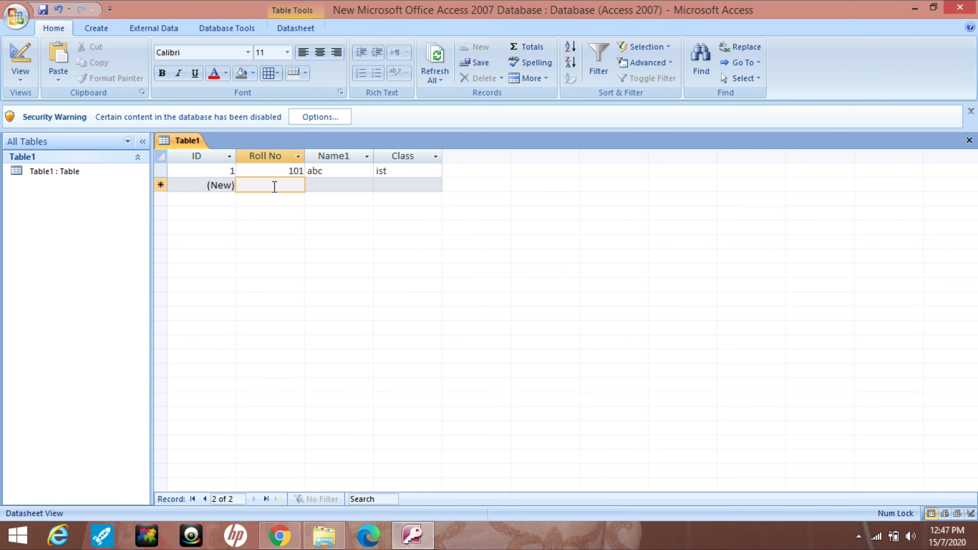
{"action": "type", "text": "102"}
{"action": "key", "text": "Tab"}
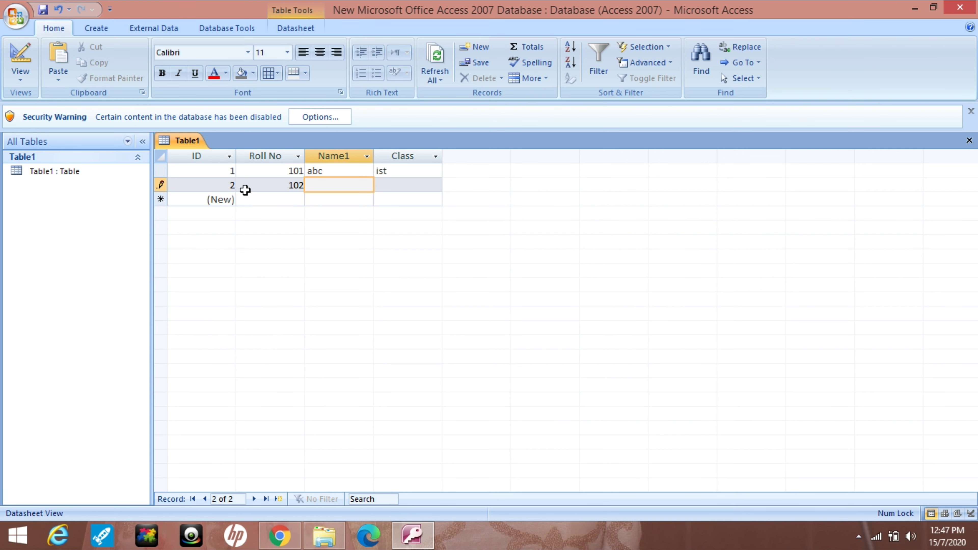
{"action": "left_click", "coordinate": [232, 185]}
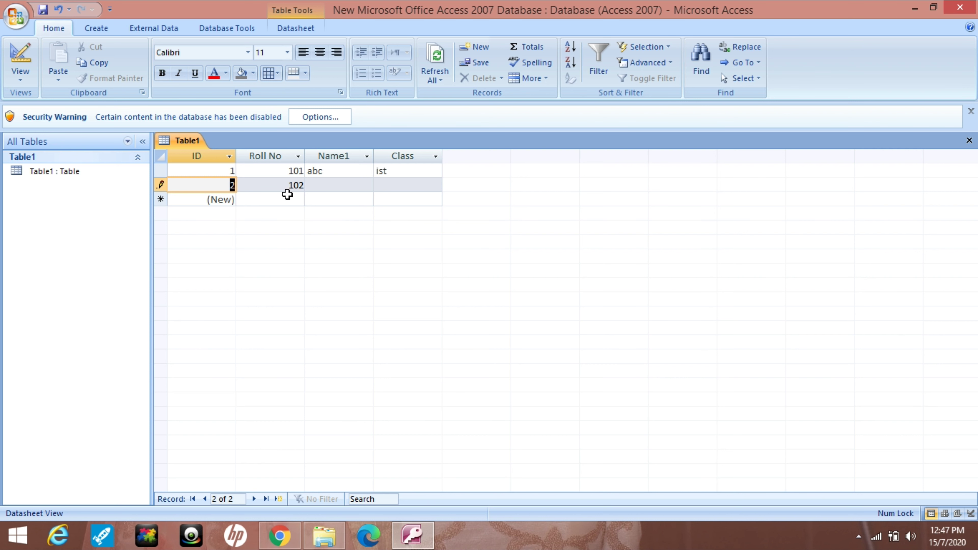
{"action": "left_click", "coordinate": [324, 187]}
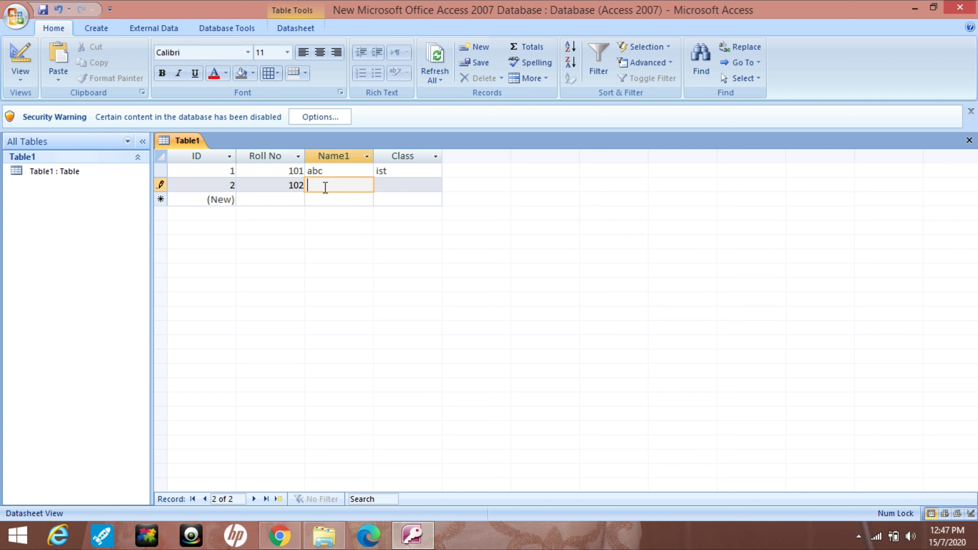
{"action": "type", "text": "bdf"}
{"action": "key", "text": "Tab"}
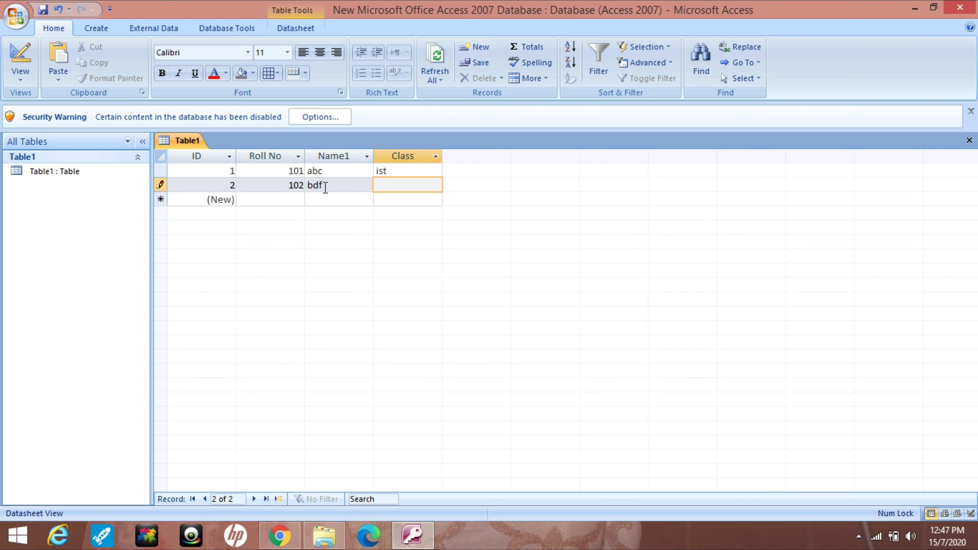
{"action": "type", "text": "2nd"}
{"action": "left_click", "coordinate": [415, 236]}
Enter the third record with Roll No 103, Name1 ghi and Class 3rd, and save the table.
{"action": "left_click", "coordinate": [266, 199]}
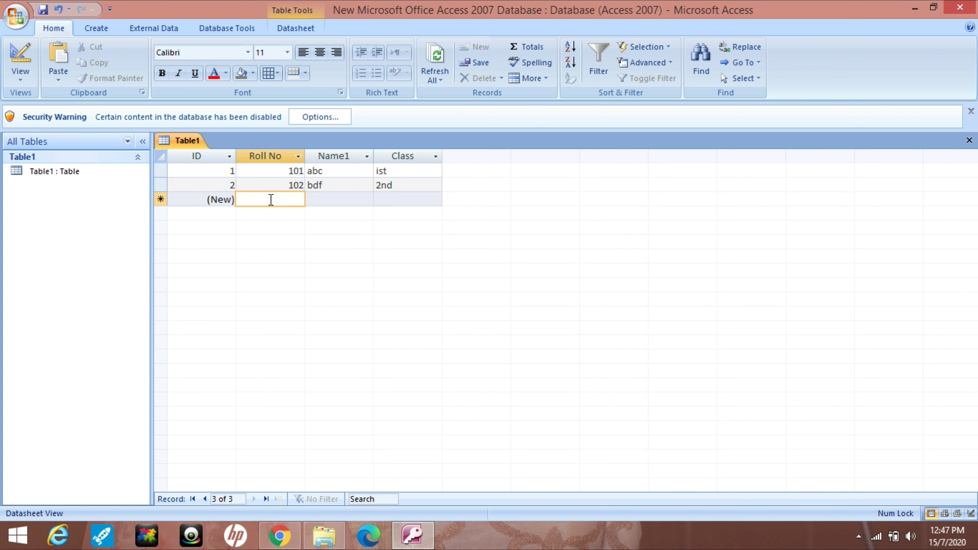
{"action": "type", "text": "103"}
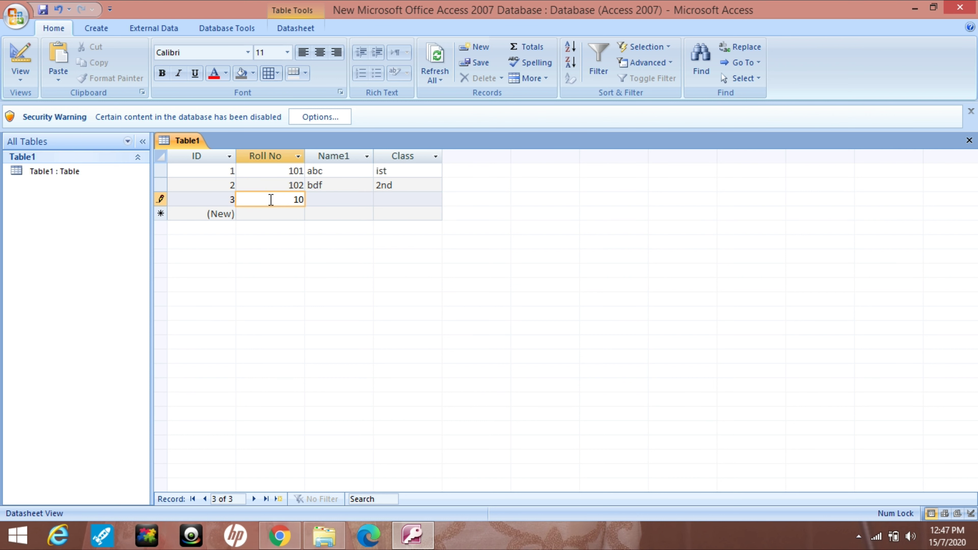
{"action": "key", "text": "Tab"}
{"action": "type", "text": "ghi"}
{"action": "key", "text": "Tab"}
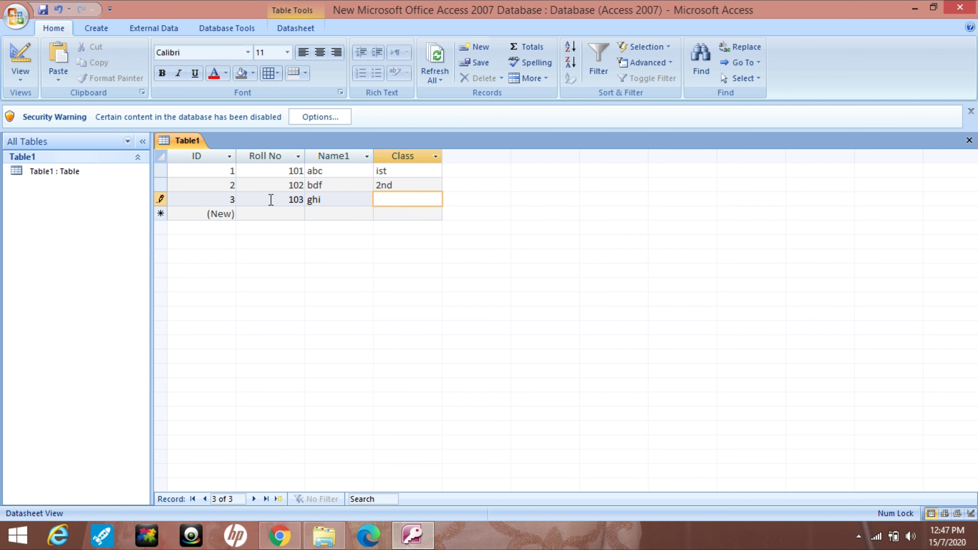
{"action": "type", "text": "3rd"}
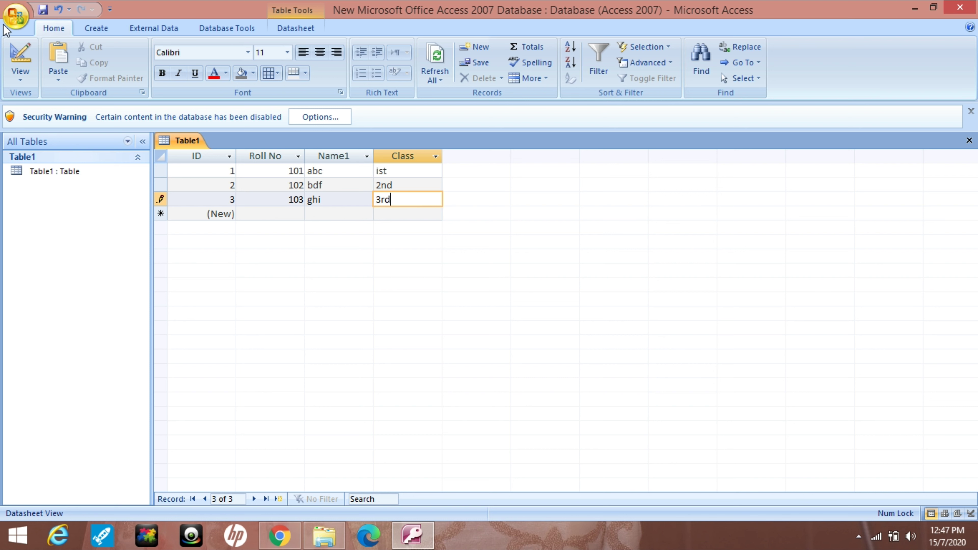
{"action": "left_click", "coordinate": [20, 27]}
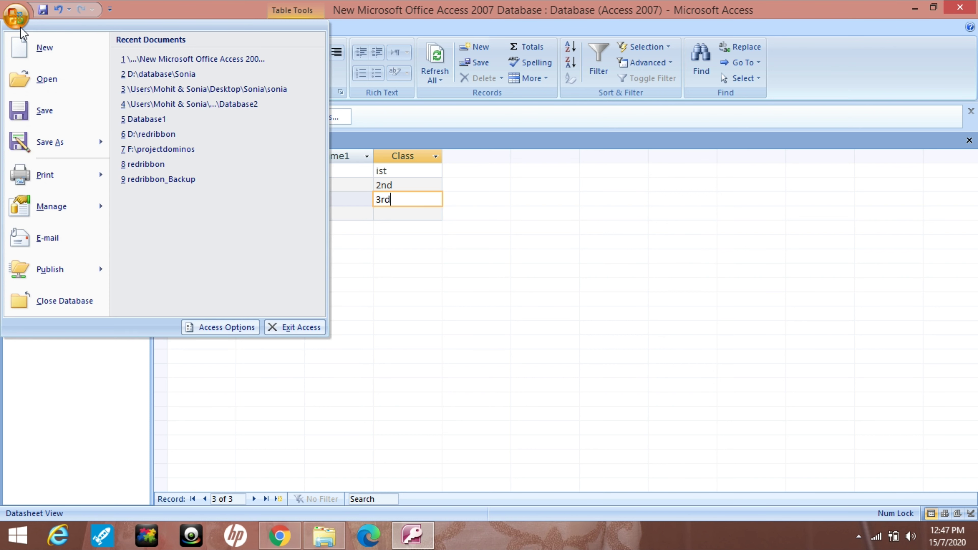
{"action": "left_click", "coordinate": [44, 112]}
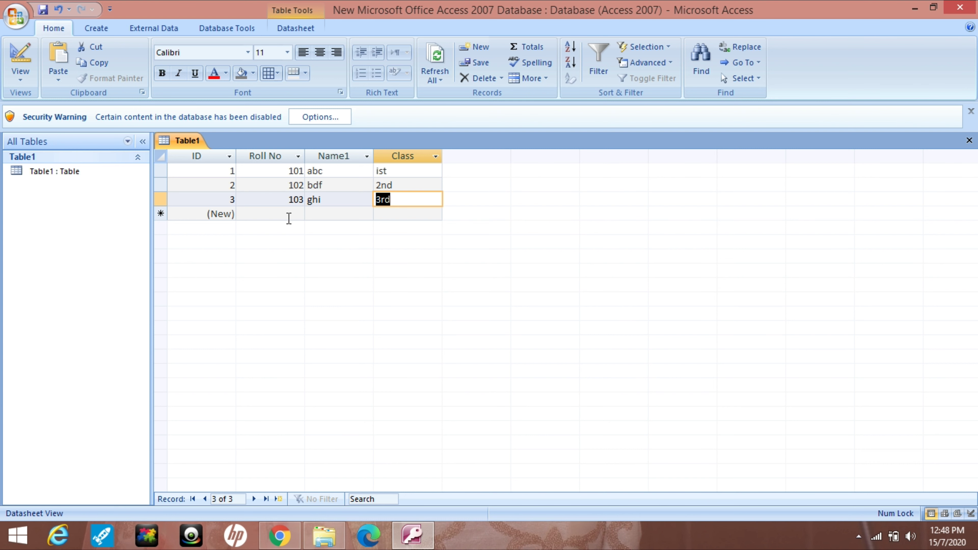
Try to enter the text abc as the Roll No of a fourth record, and clear the entry.
{"action": "left_click", "coordinate": [294, 213]}
{"action": "left_click", "coordinate": [294, 214]}
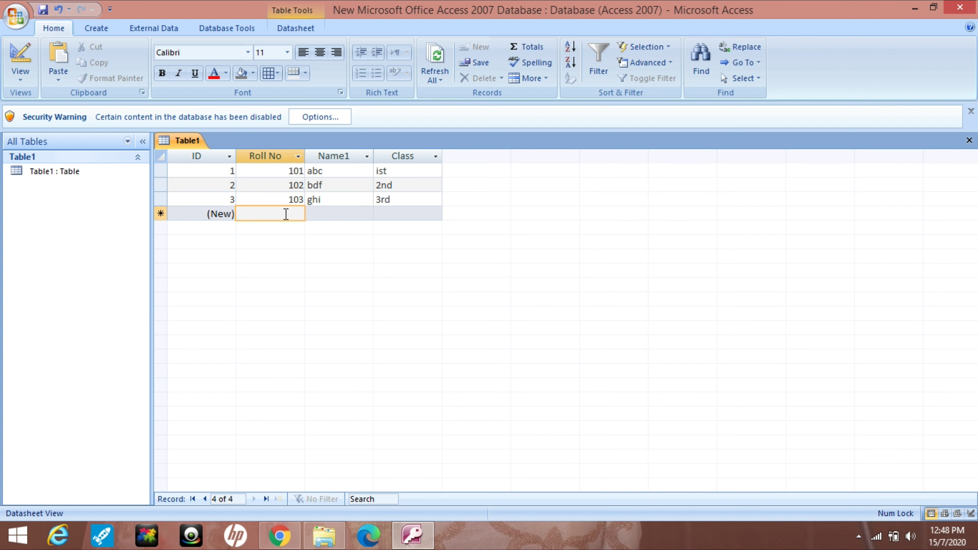
{"action": "type", "text": "abc"}
{"action": "key", "text": "Return"}
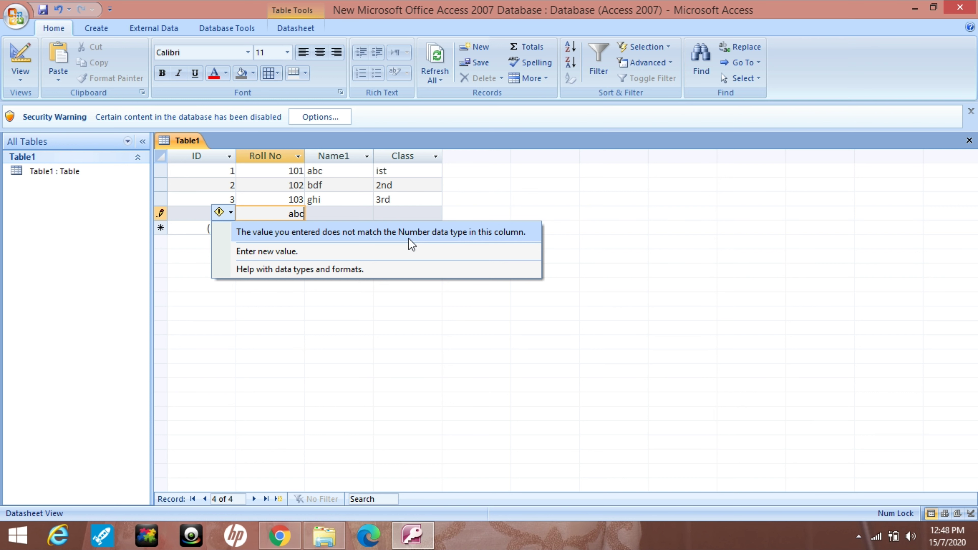
{"action": "key", "text": "Down"}
{"action": "key", "text": "Down"}
{"action": "left_click", "coordinate": [376, 310]}
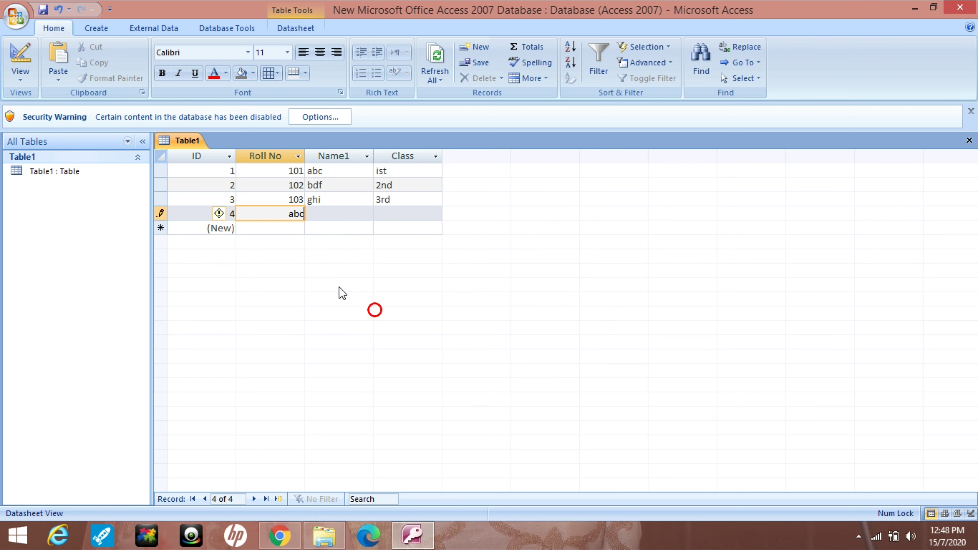
{"action": "key", "text": "BackSpace"}
{"action": "key", "text": "BackSpace"}
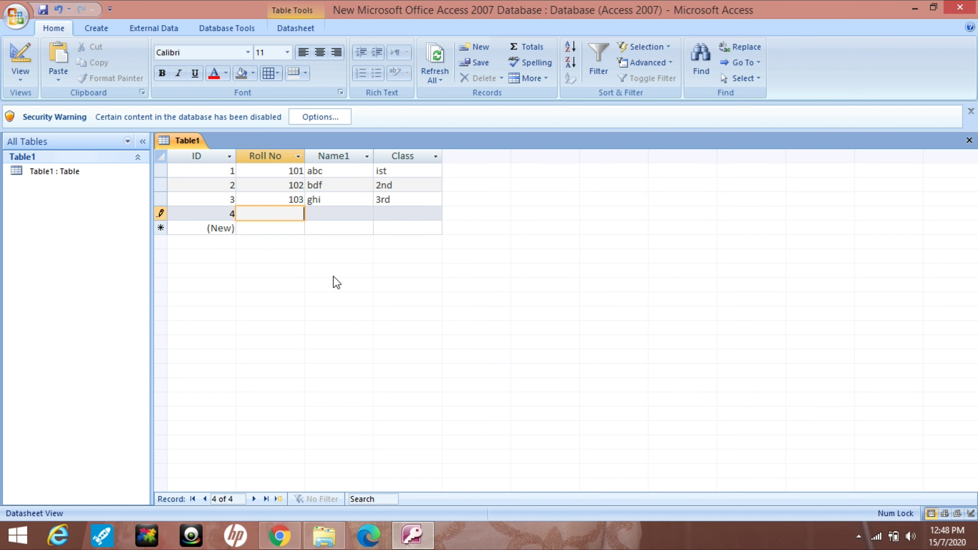
Complete the fourth record with Roll No 101, Name1 gh1 and Class 3rd.
{"action": "type", "text": "01"}
{"action": "left_click", "coordinate": [349, 217]}
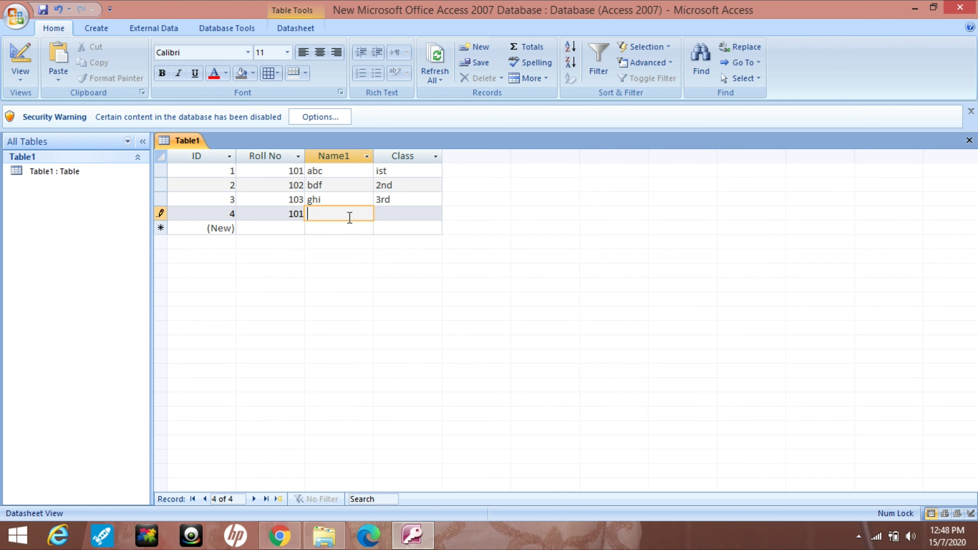
{"action": "type", "text": "gh1"}
{"action": "left_click", "coordinate": [397, 214]}
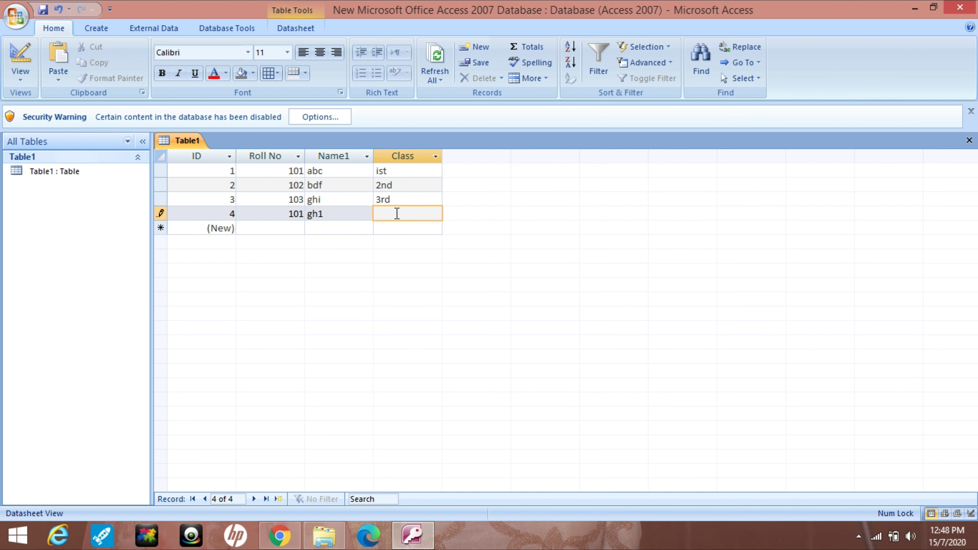
{"action": "type", "text": "3rd"}
Compare the Roll No entries of the first and fourth records in Table1.
{"action": "left_click", "coordinate": [296, 213]}
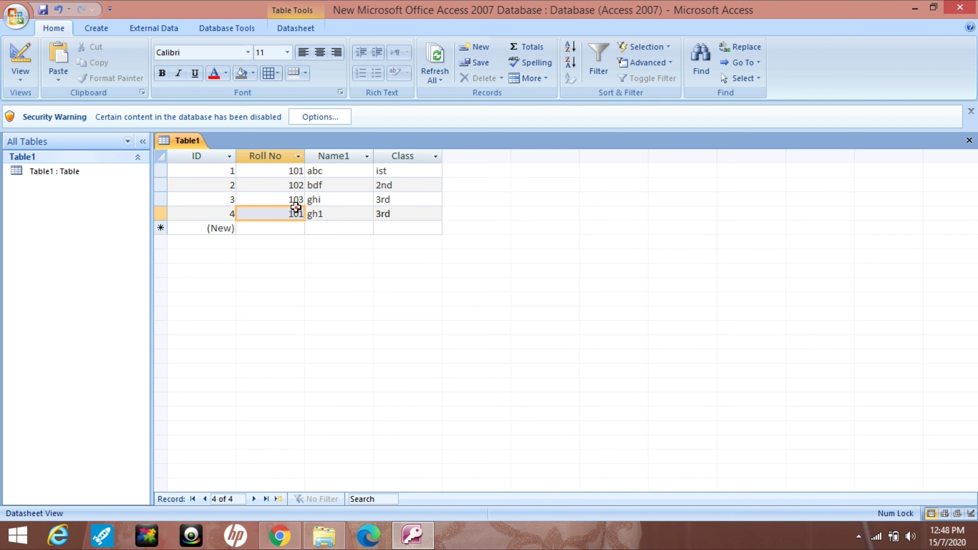
{"action": "left_click", "coordinate": [297, 171]}
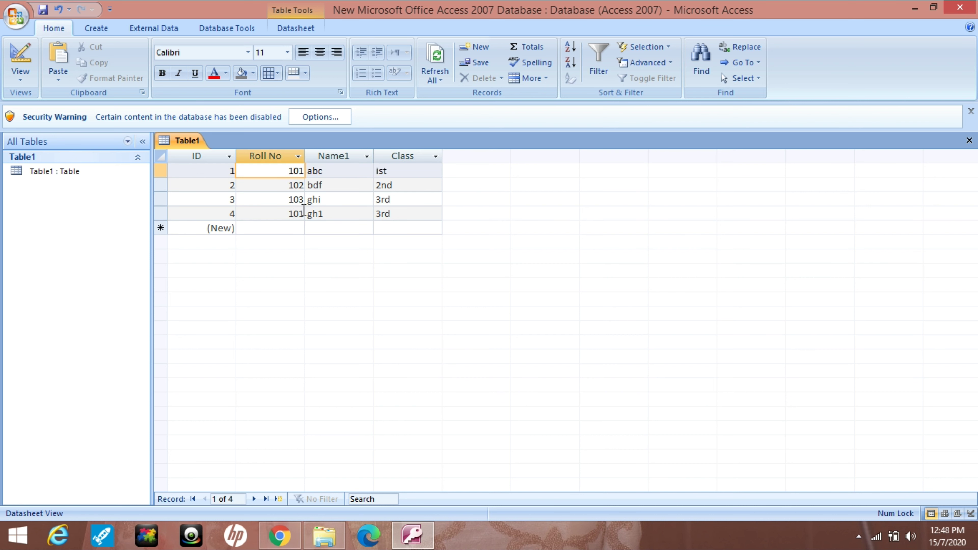
{"action": "left_click", "coordinate": [294, 213]}
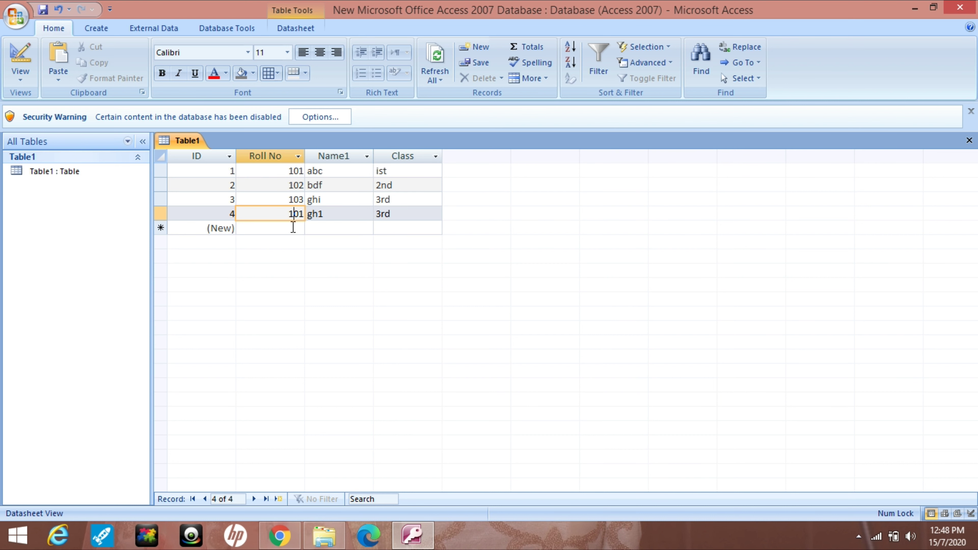
{"action": "left_click", "coordinate": [285, 170]}
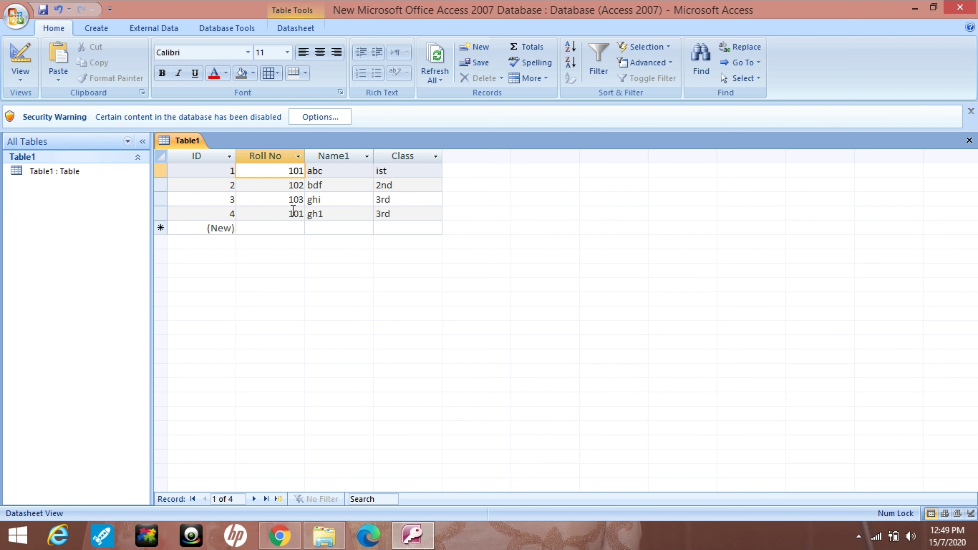
{"action": "left_click_drag", "start_coordinate": [327, 212], "coordinate": [286, 204]}
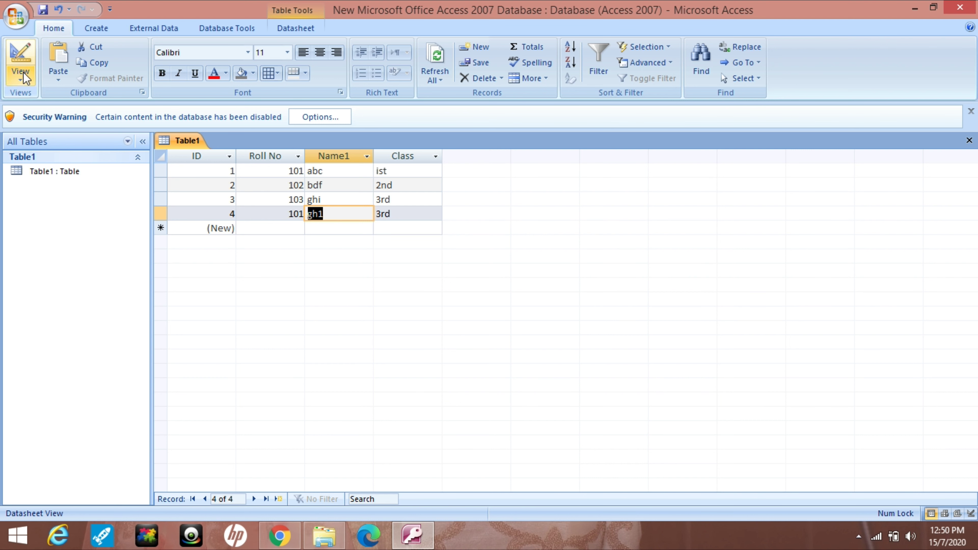
Set the Roll No field as the primary key in the Design View of Table1.
{"action": "left_click", "coordinate": [21, 80]}
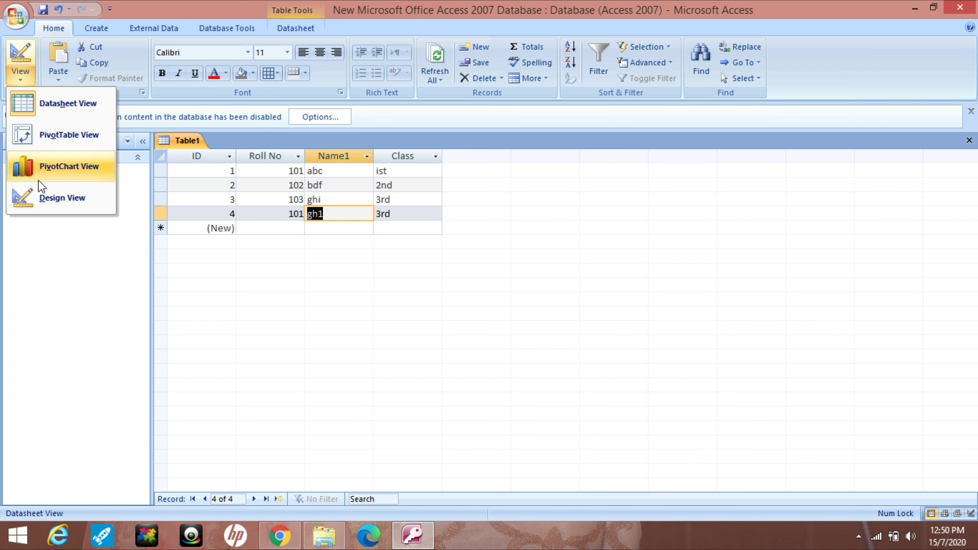
{"action": "left_click", "coordinate": [40, 201]}
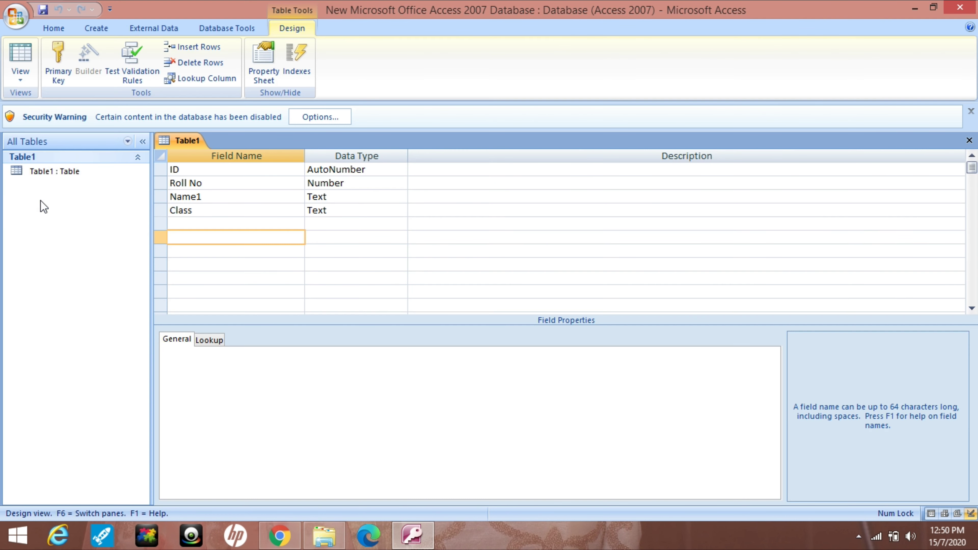
{"action": "left_click", "coordinate": [179, 182]}
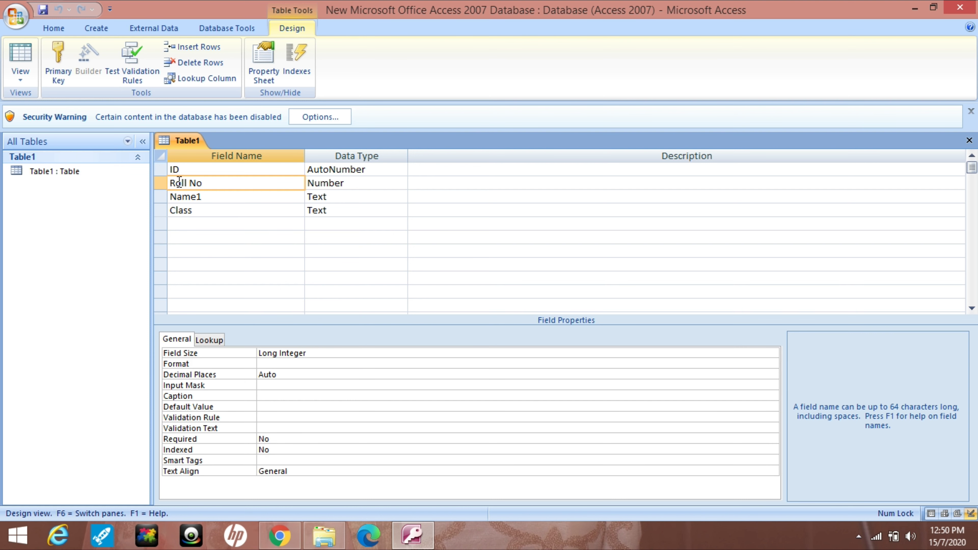
{"action": "right_click", "coordinate": [179, 182]}
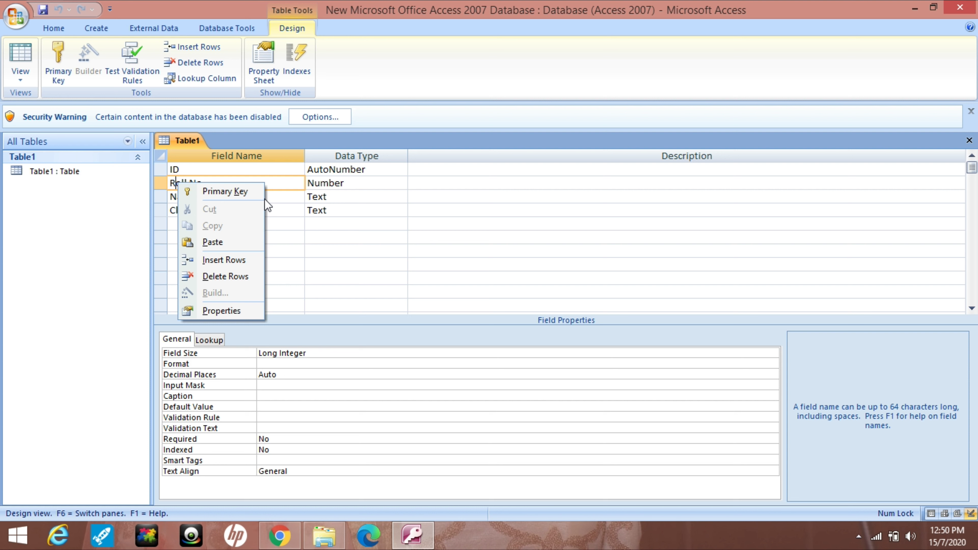
{"action": "left_click", "coordinate": [246, 193]}
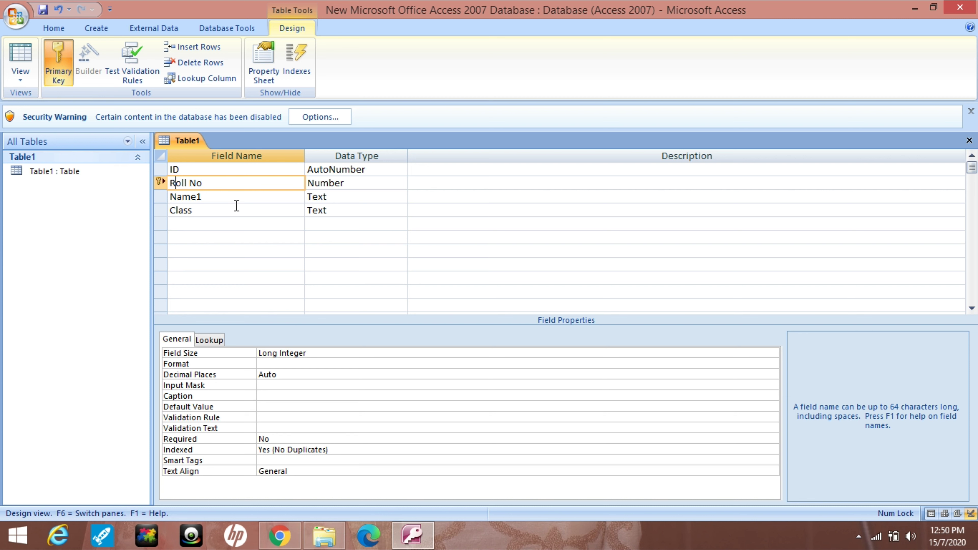
Try to save the new primary key and switch Table1 to Datasheet View, dismissing the messages.
{"action": "left_click", "coordinate": [23, 81]}
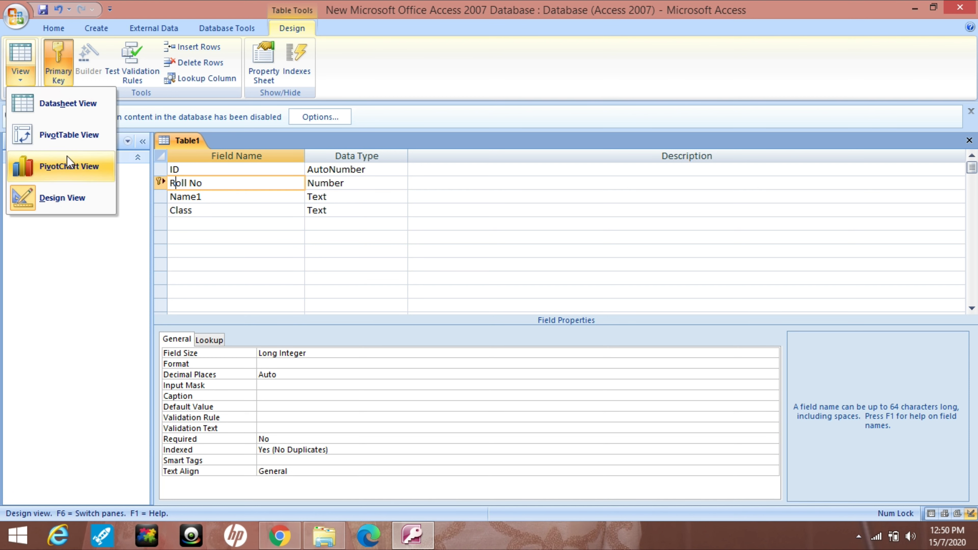
{"action": "left_click", "coordinate": [64, 112]}
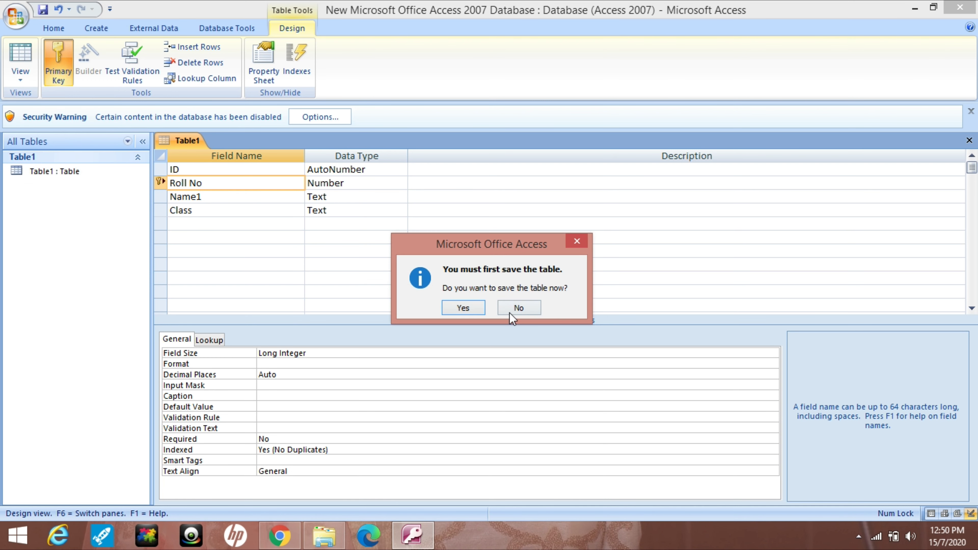
{"action": "left_click", "coordinate": [478, 310]}
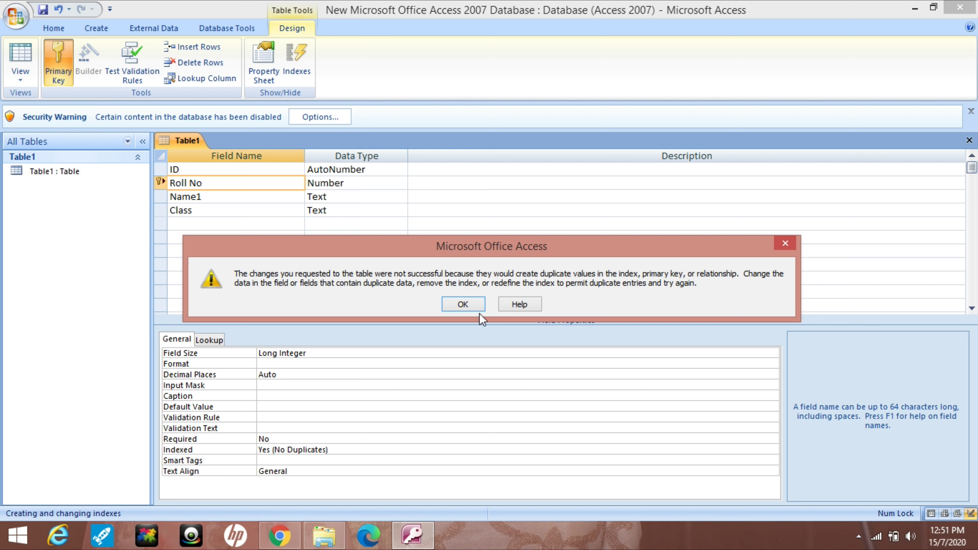
{"action": "left_click", "coordinate": [468, 303]}
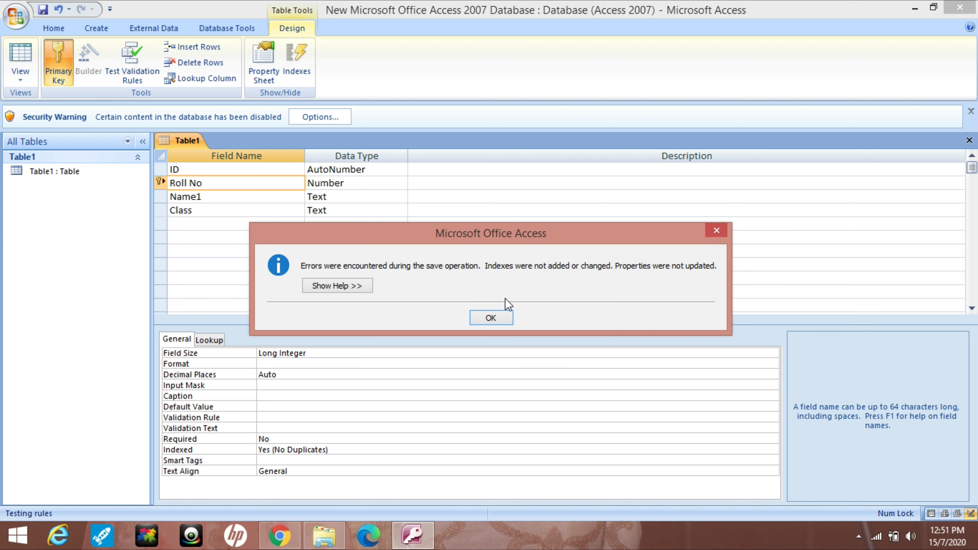
{"action": "left_click", "coordinate": [497, 320]}
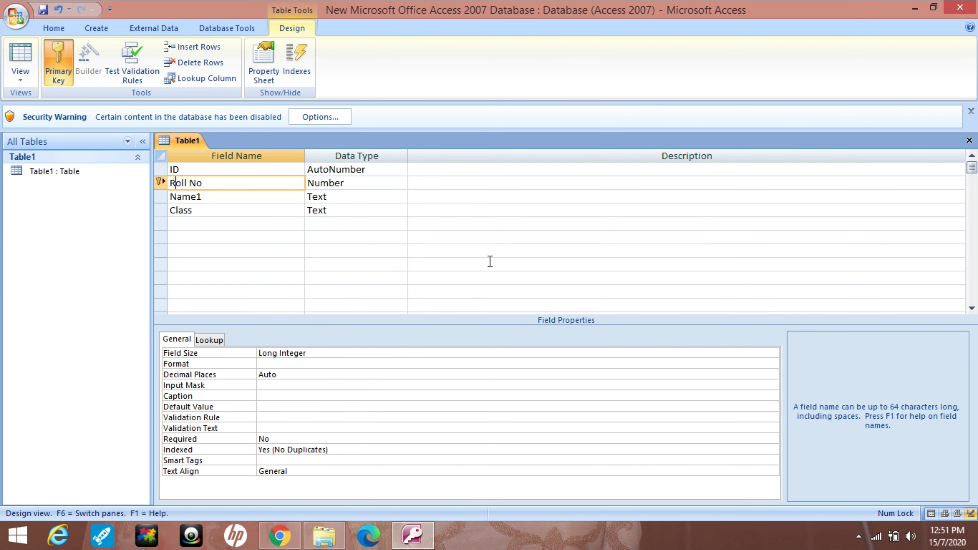
Retry switching Table1 to Datasheet View with Roll No as the primary key, agreeing to save the table and dismissing the error.
{"action": "left_click", "coordinate": [508, 247]}
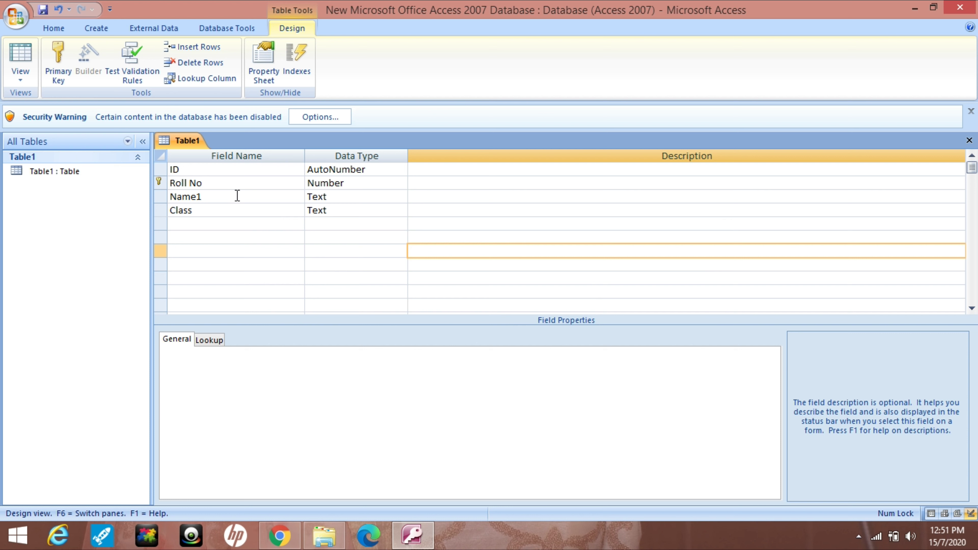
{"action": "left_click_drag", "start_coordinate": [204, 185], "coordinate": [170, 183]}
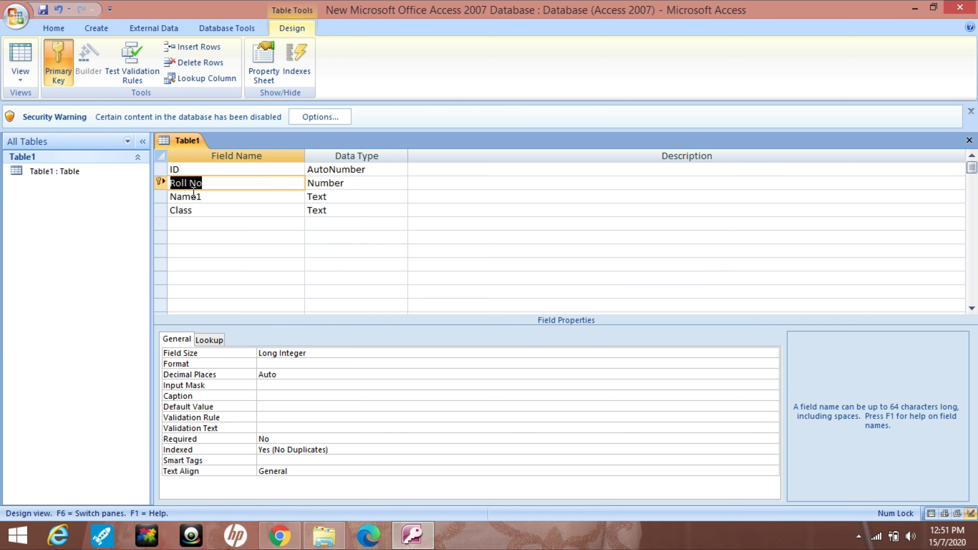
{"action": "left_click", "coordinate": [28, 81]}
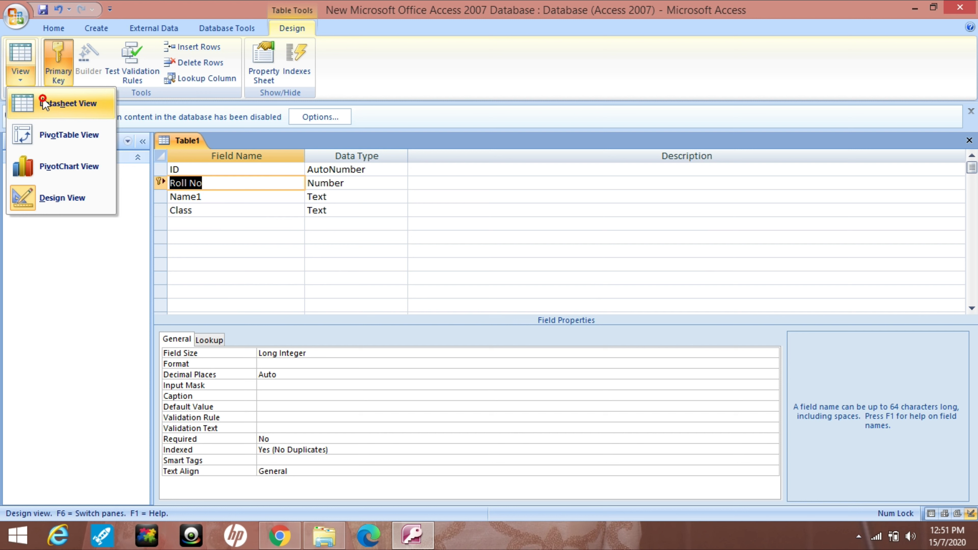
{"action": "left_click", "coordinate": [45, 103]}
{"action": "left_click", "coordinate": [476, 311]}
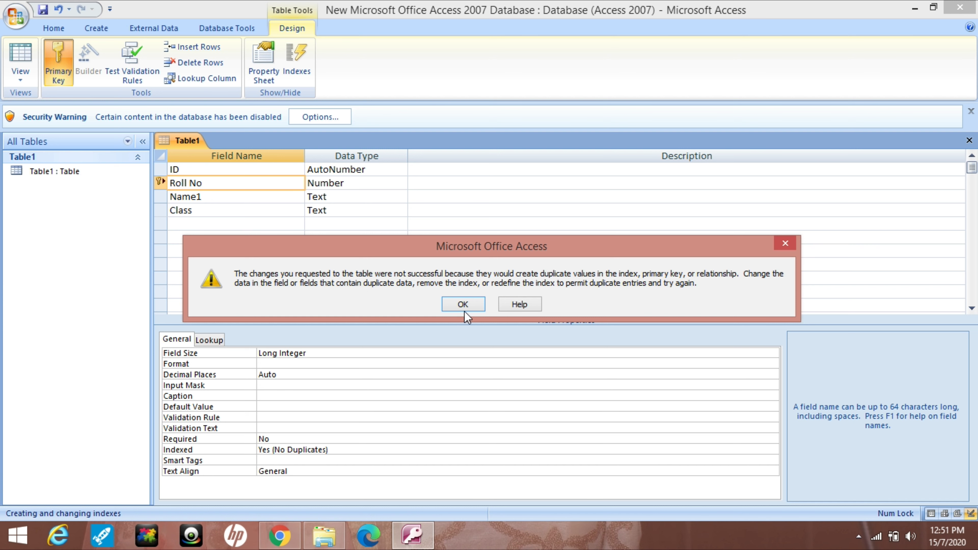
{"action": "left_click", "coordinate": [463, 304]}
{"action": "left_click", "coordinate": [494, 319]}
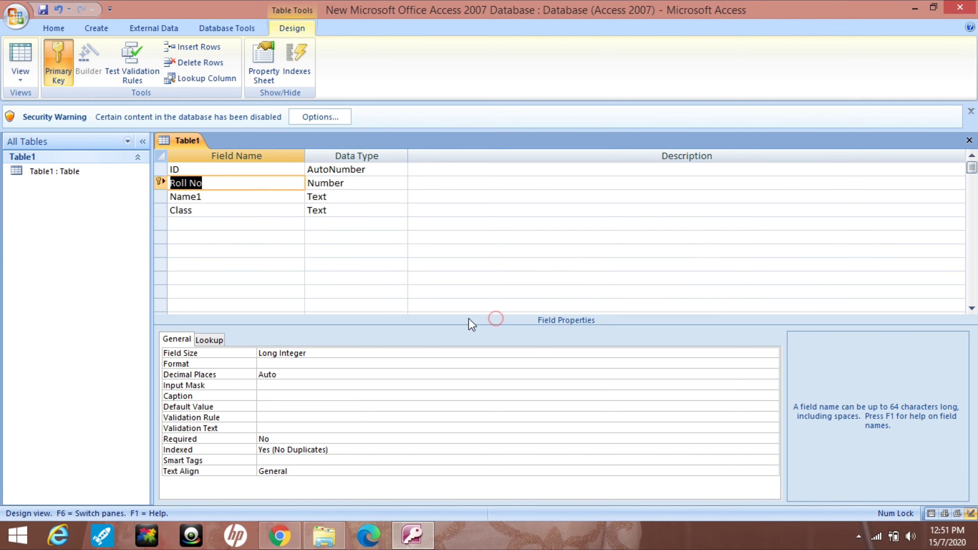
Remove the primary key from the Roll No field, save Table1 and switch to Datasheet View.
{"action": "right_click", "coordinate": [162, 181]}
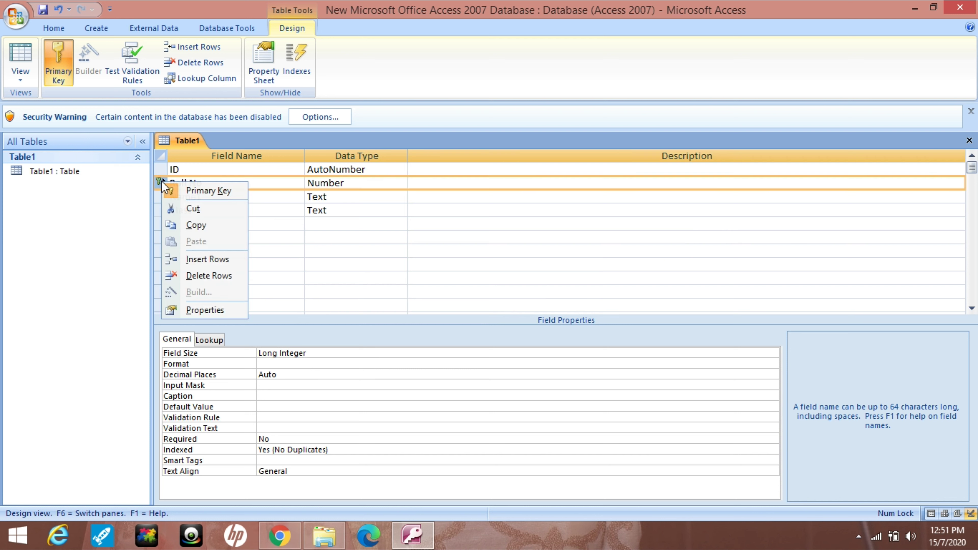
{"action": "left_click", "coordinate": [179, 193]}
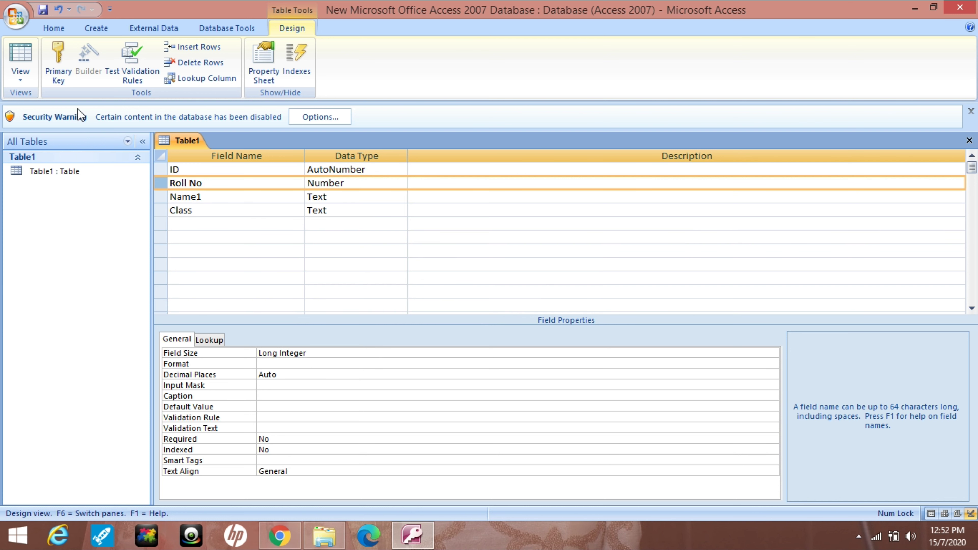
{"action": "left_click", "coordinate": [28, 84]}
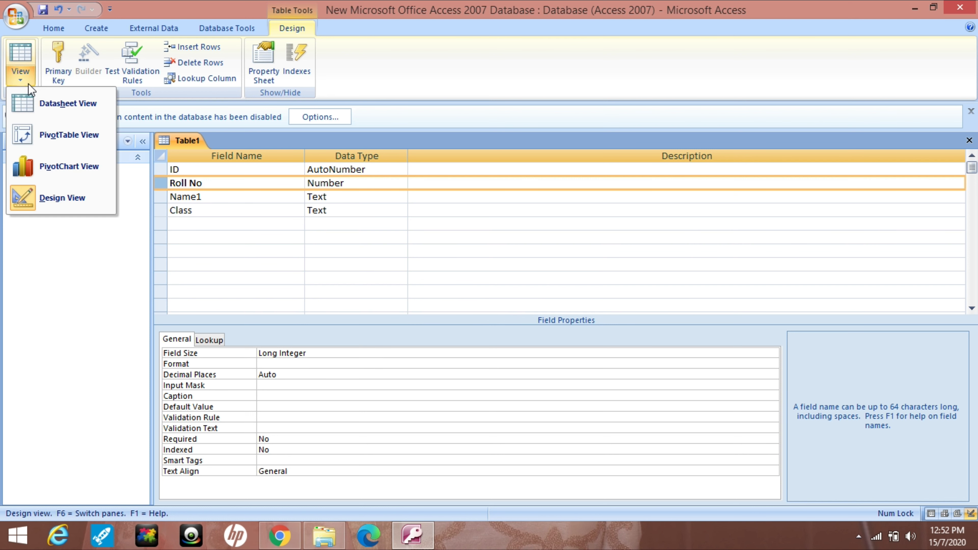
{"action": "left_click", "coordinate": [70, 111]}
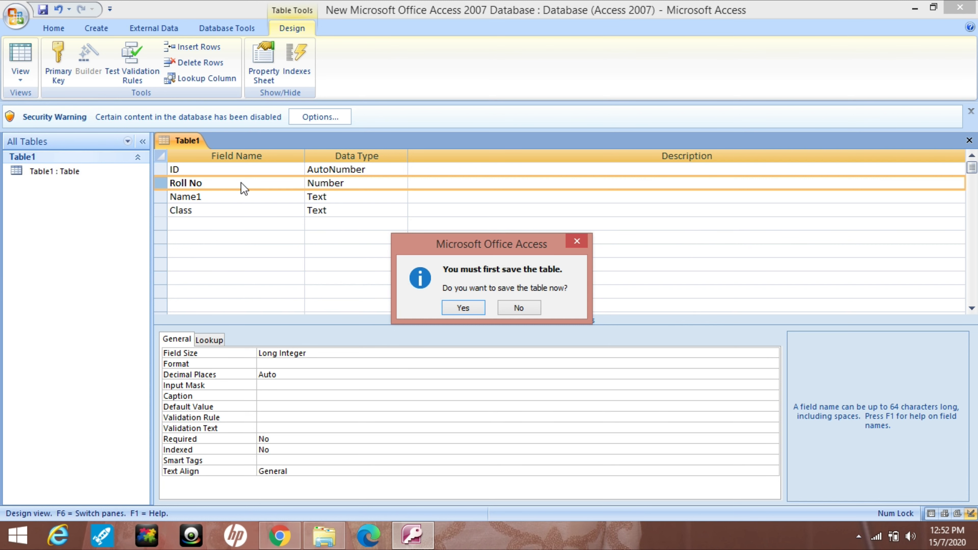
{"action": "left_click", "coordinate": [463, 308]}
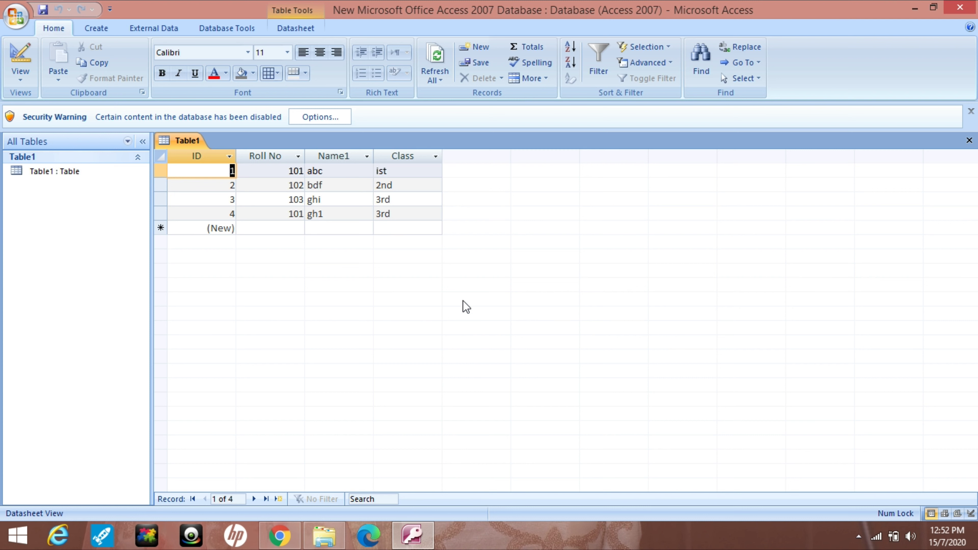
Delete the fourth record, the gh1 entry with the duplicate Roll No 101, and confirm the deletion.
{"action": "left_click", "coordinate": [274, 214]}
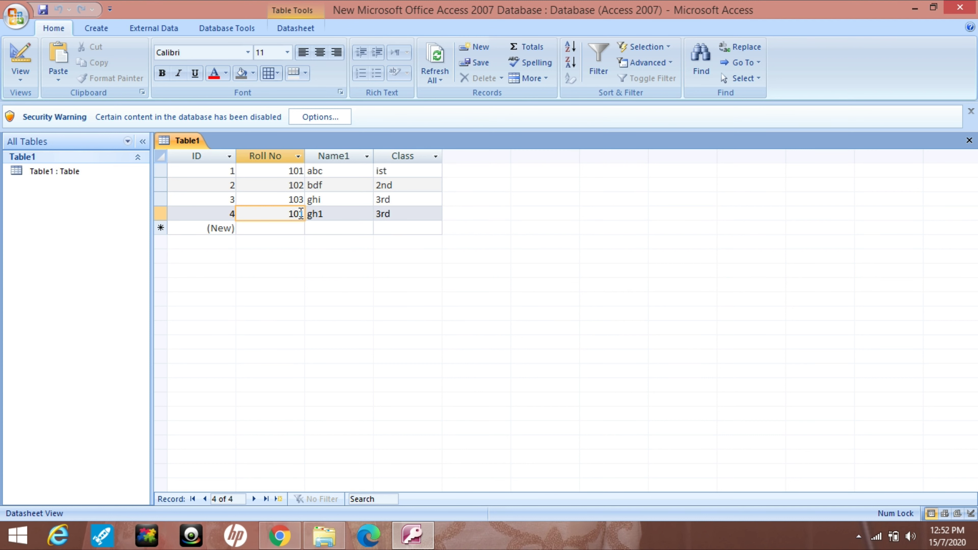
{"action": "left_click", "coordinate": [156, 215]}
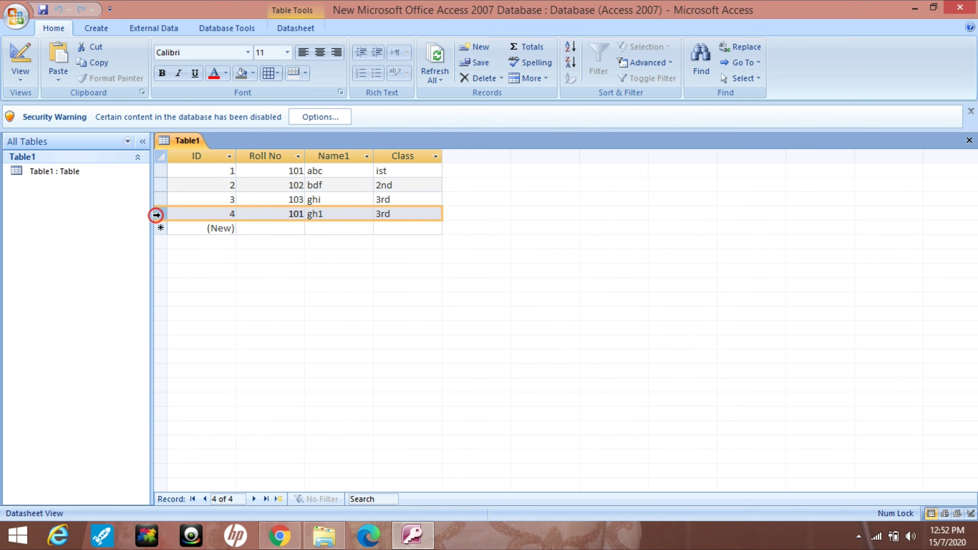
{"action": "right_click", "coordinate": [156, 215]}
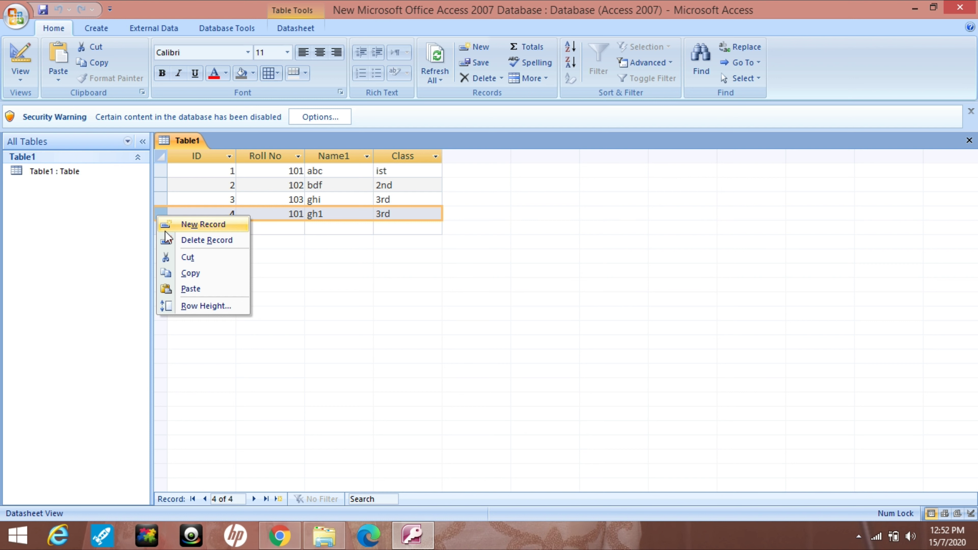
{"action": "left_click", "coordinate": [185, 240]}
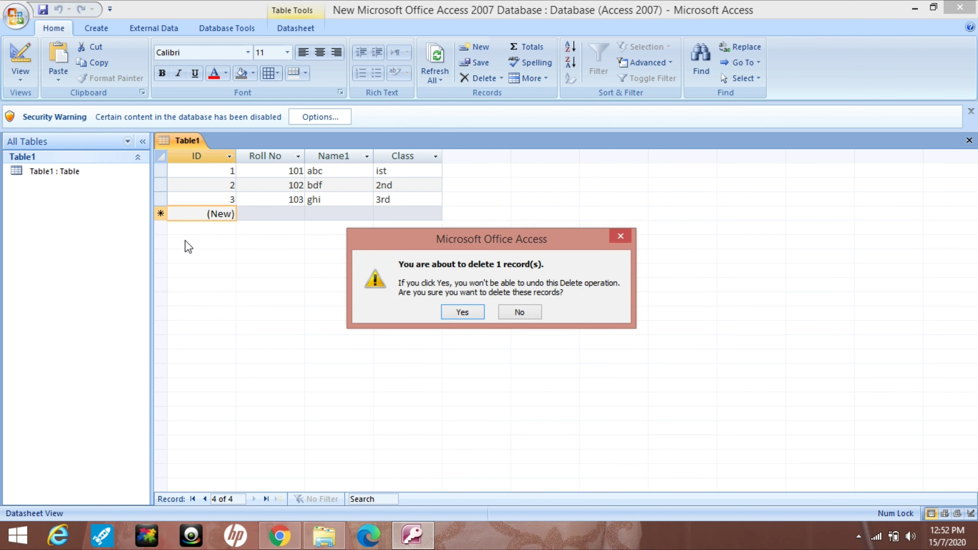
{"action": "left_click", "coordinate": [467, 309]}
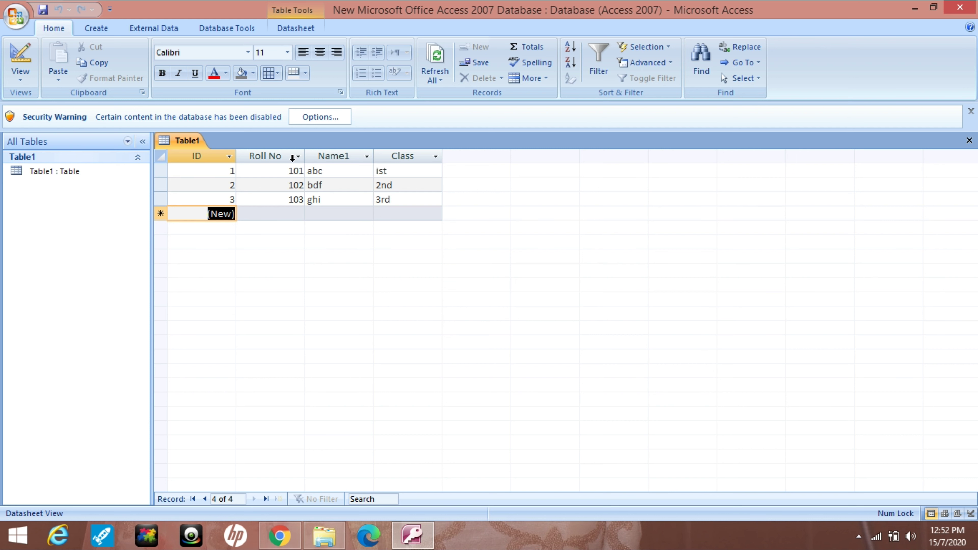
Set Roll No as the primary key in Table1's Design View and save the table.
{"action": "left_click", "coordinate": [20, 75]}
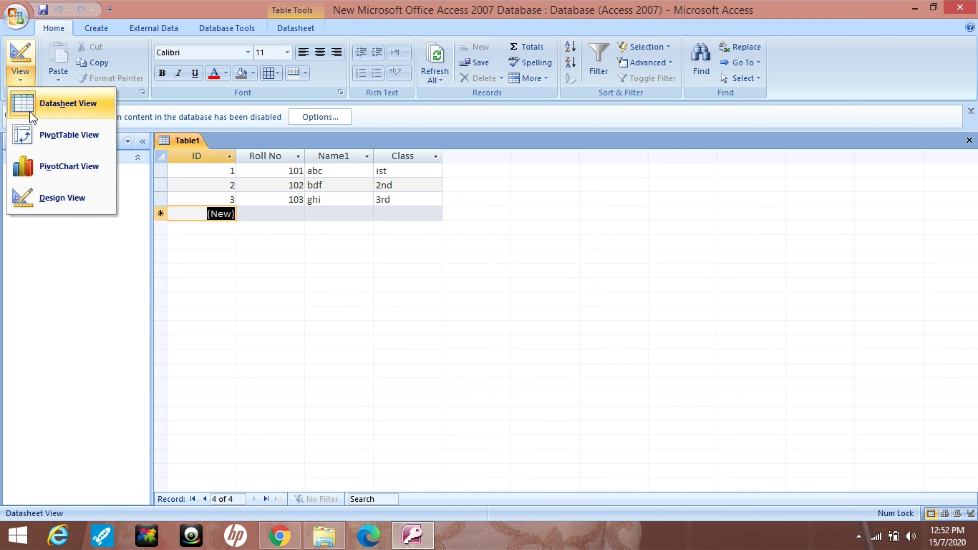
{"action": "left_click", "coordinate": [41, 199]}
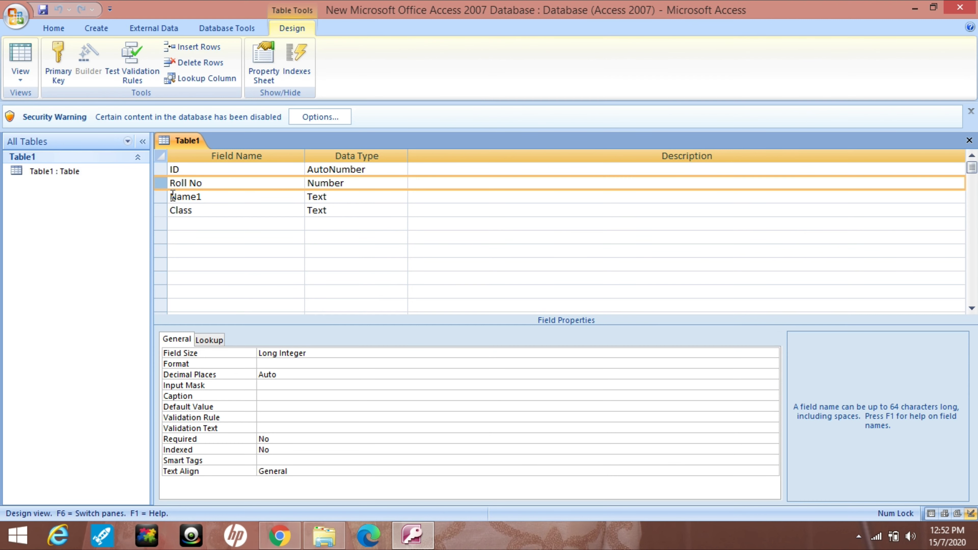
{"action": "right_click", "coordinate": [186, 184]}
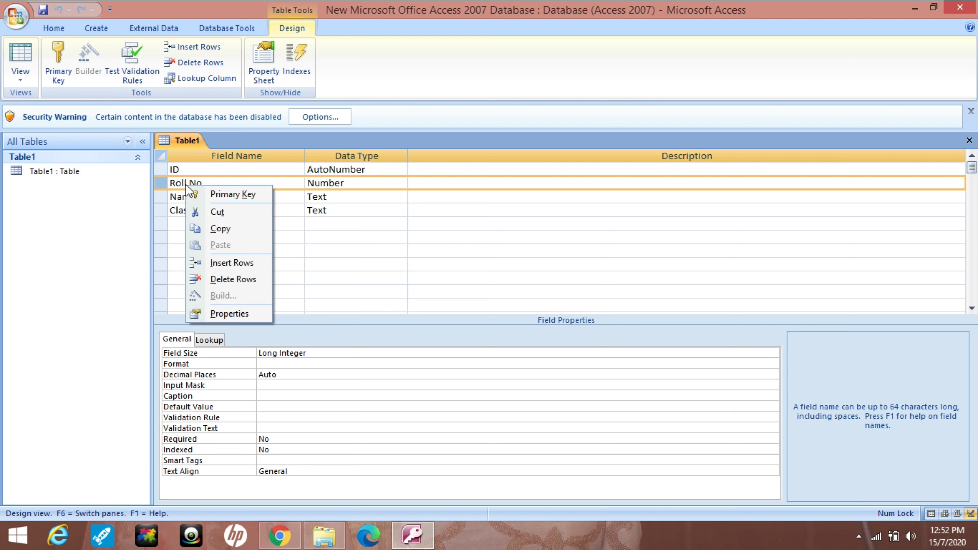
{"action": "left_click", "coordinate": [222, 194]}
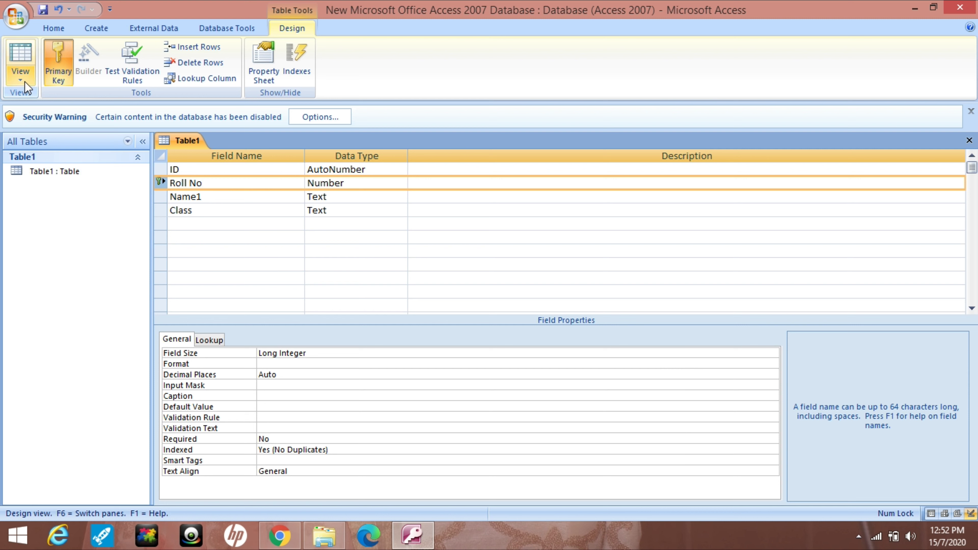
{"action": "left_click", "coordinate": [15, 16]}
{"action": "left_click", "coordinate": [34, 112]}
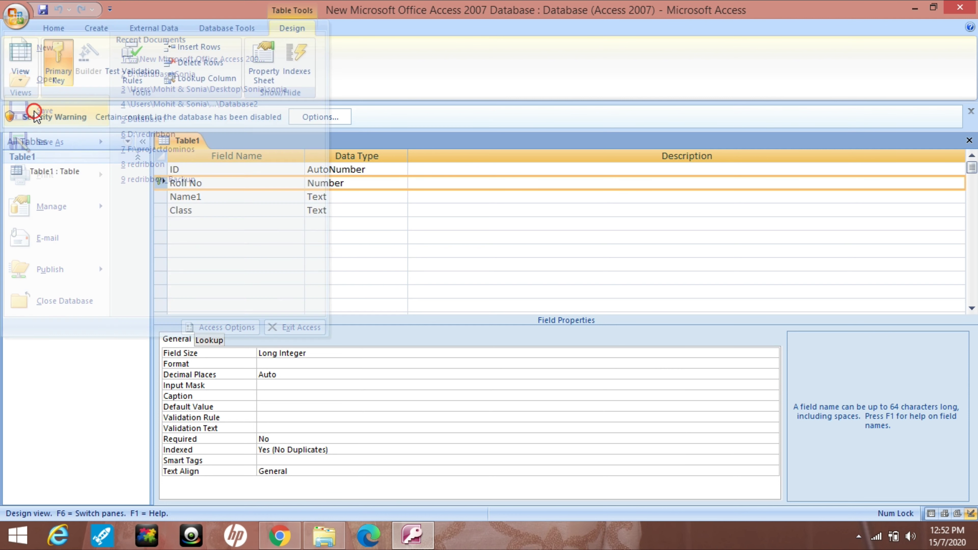
{"action": "left_click", "coordinate": [21, 79]}
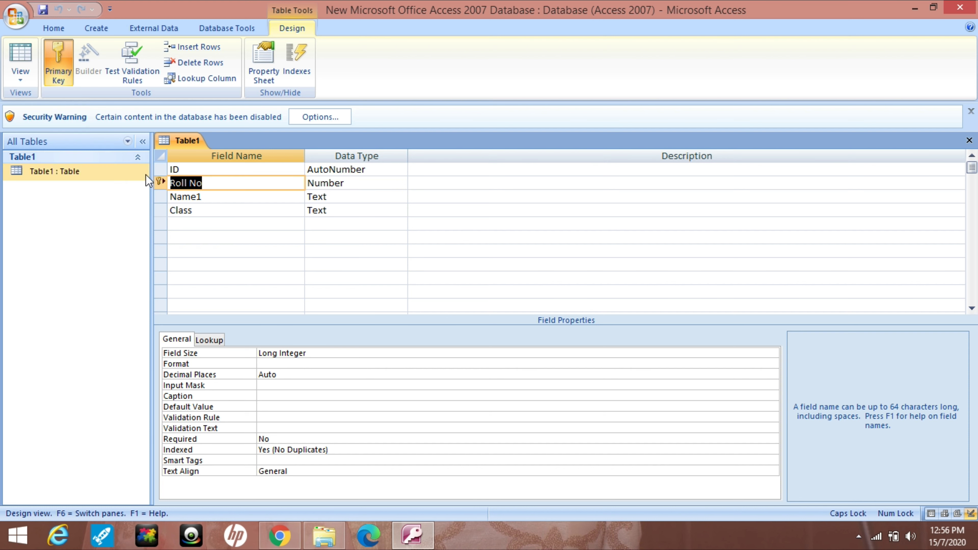
Remove the primary key from the Roll No field and set it on the same field again.
{"action": "right_click", "coordinate": [159, 181]}
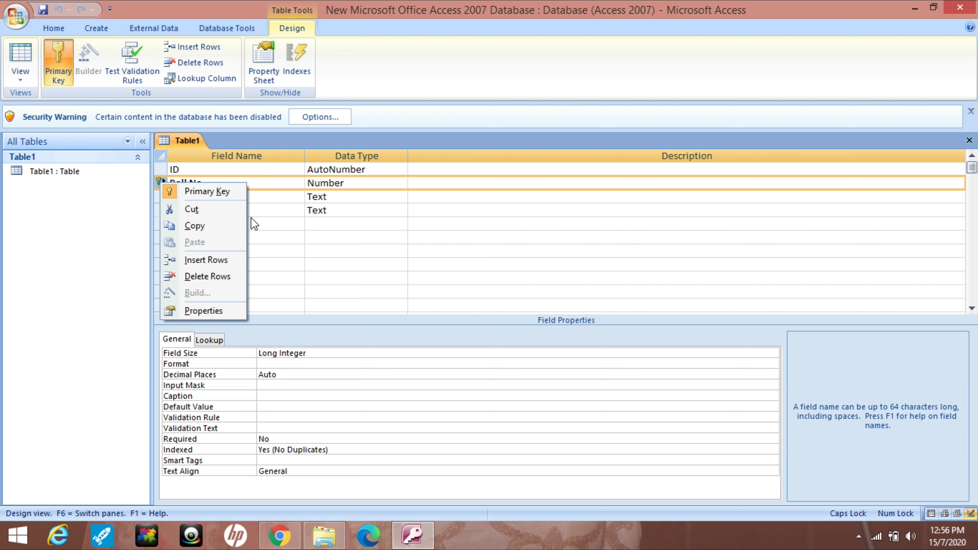
{"action": "left_click", "coordinate": [225, 193]}
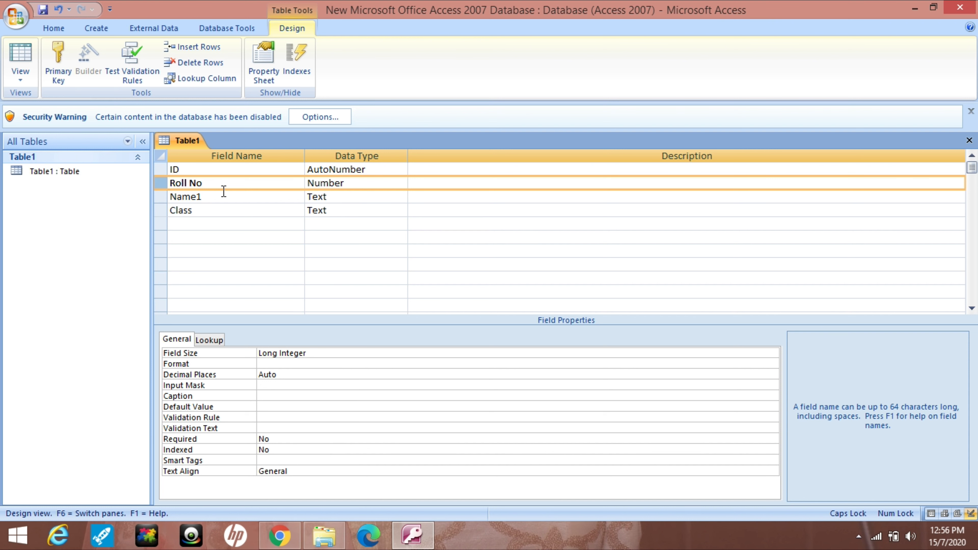
{"action": "right_click", "coordinate": [176, 183]}
{"action": "left_click", "coordinate": [185, 189]}
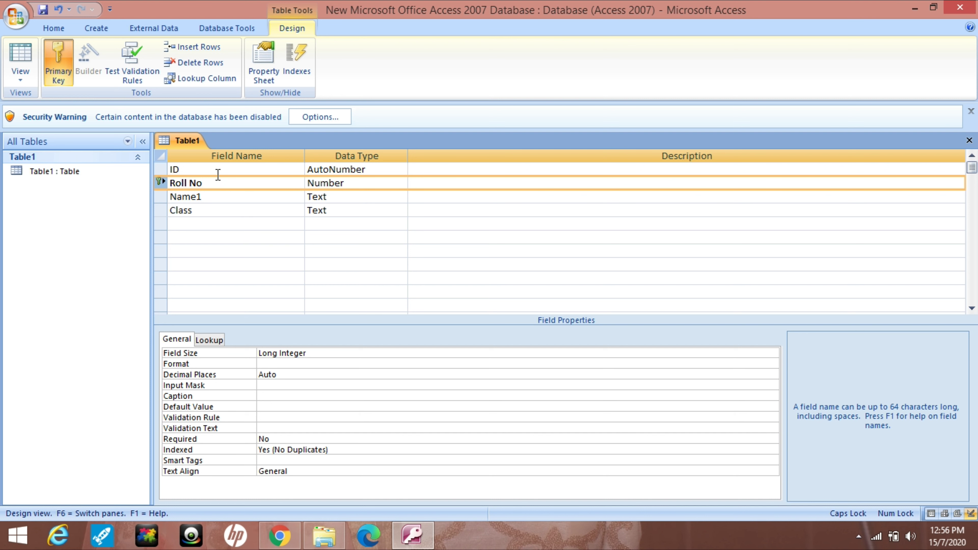
Permanently delete the ID field and its data from Table1's design.
{"action": "left_click", "coordinate": [233, 166]}
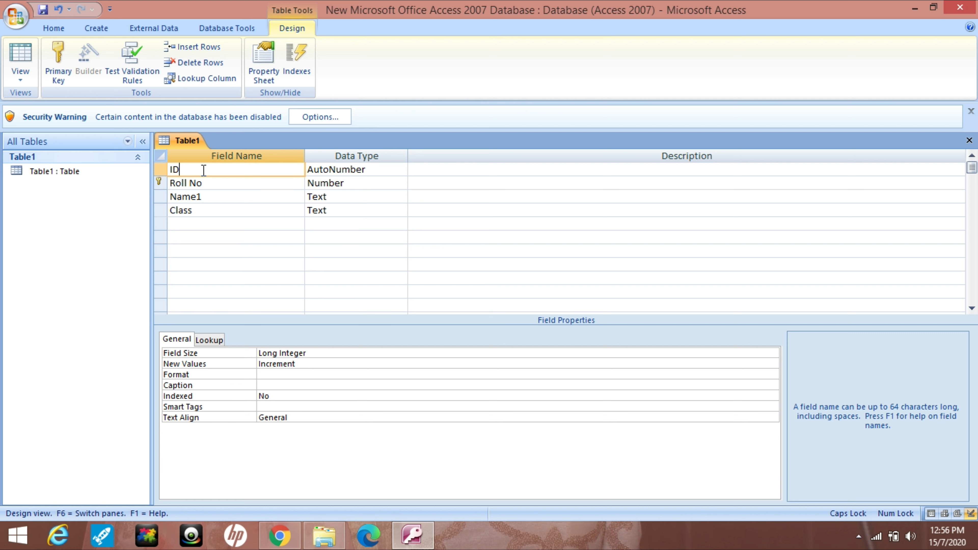
{"action": "right_click", "coordinate": [162, 171]}
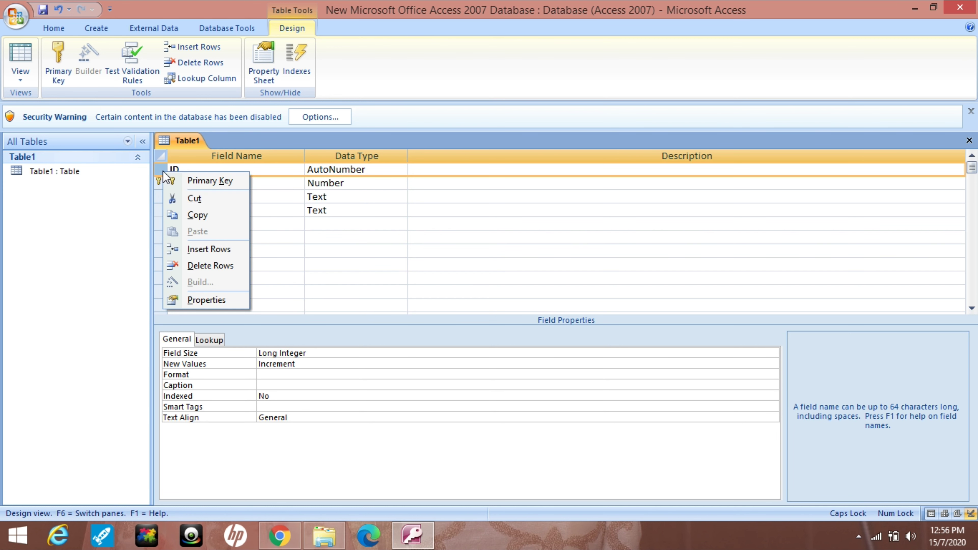
{"action": "left_click", "coordinate": [205, 267]}
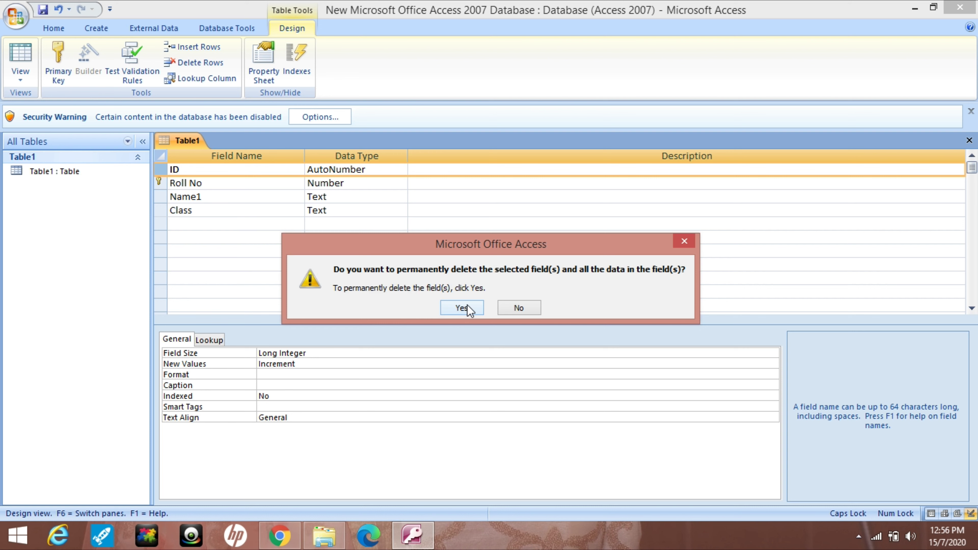
{"action": "left_click", "coordinate": [462, 308]}
{"action": "left_click", "coordinate": [389, 264]}
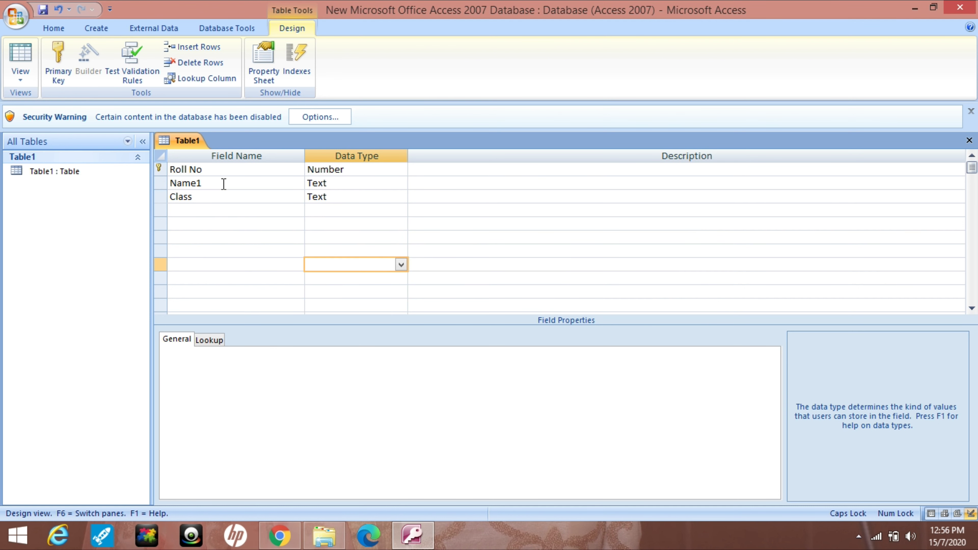
Save Table1 with its remaining Roll No, Name1 and Class fields and switch to Datasheet View.
{"action": "left_click", "coordinate": [214, 172]}
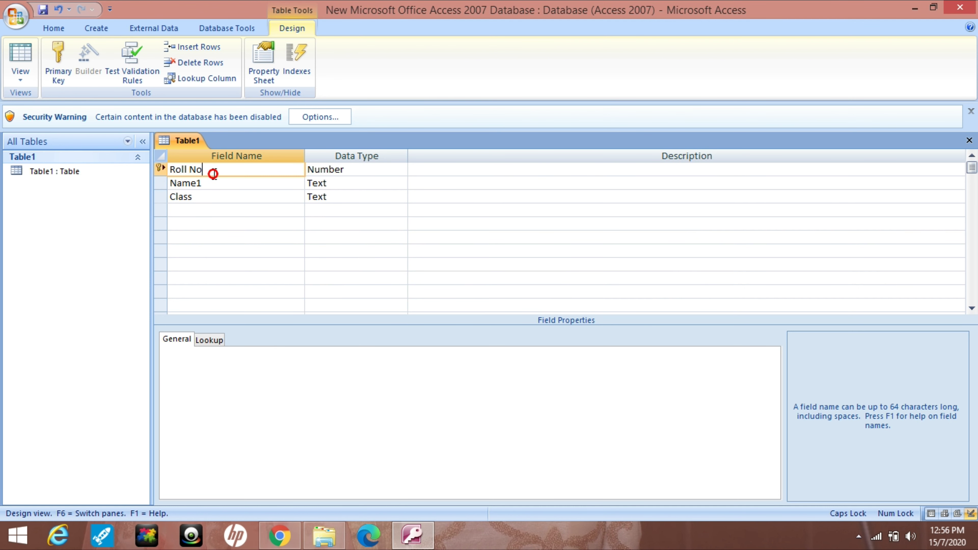
{"action": "left_click", "coordinate": [229, 184]}
{"action": "left_click", "coordinate": [223, 208]}
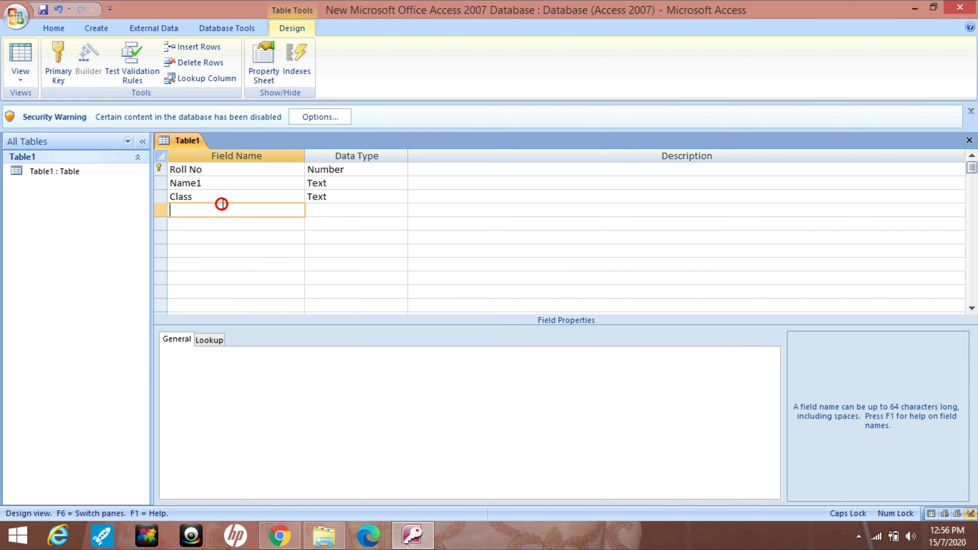
{"action": "left_click", "coordinate": [31, 82]}
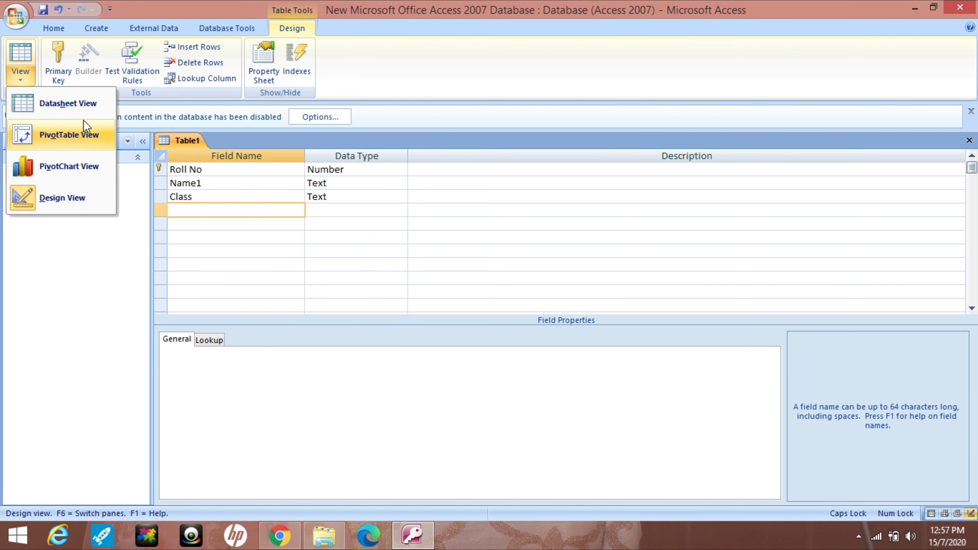
{"action": "left_click", "coordinate": [93, 103]}
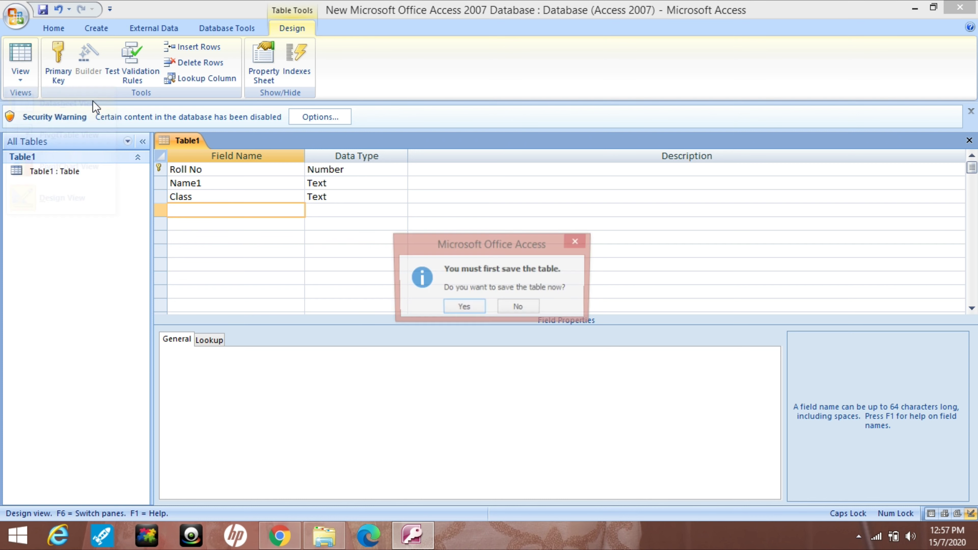
{"action": "left_click", "coordinate": [477, 313]}
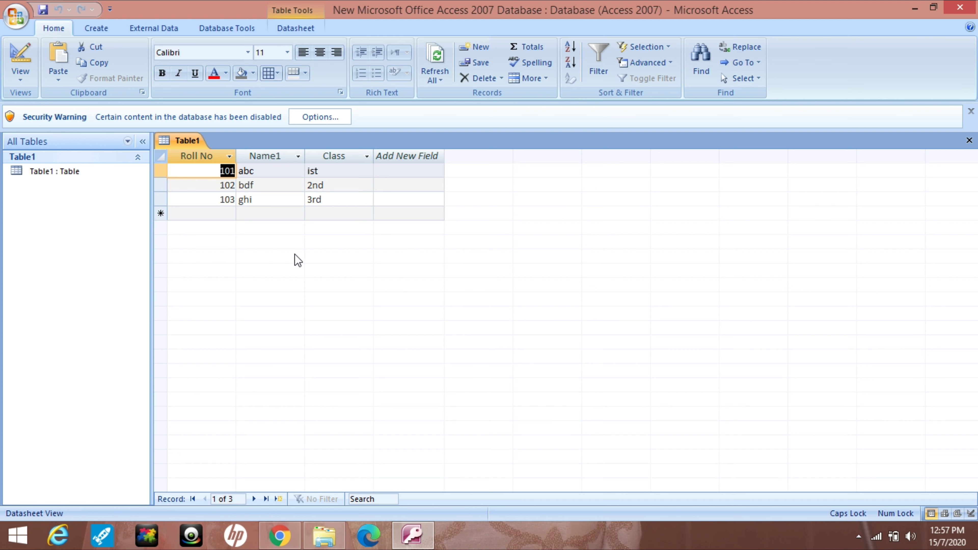
Try to add a fourth record to Table1 with the duplicate Roll No 101, Name1 MNP and Class 1ST.
{"action": "left_click", "coordinate": [235, 179]}
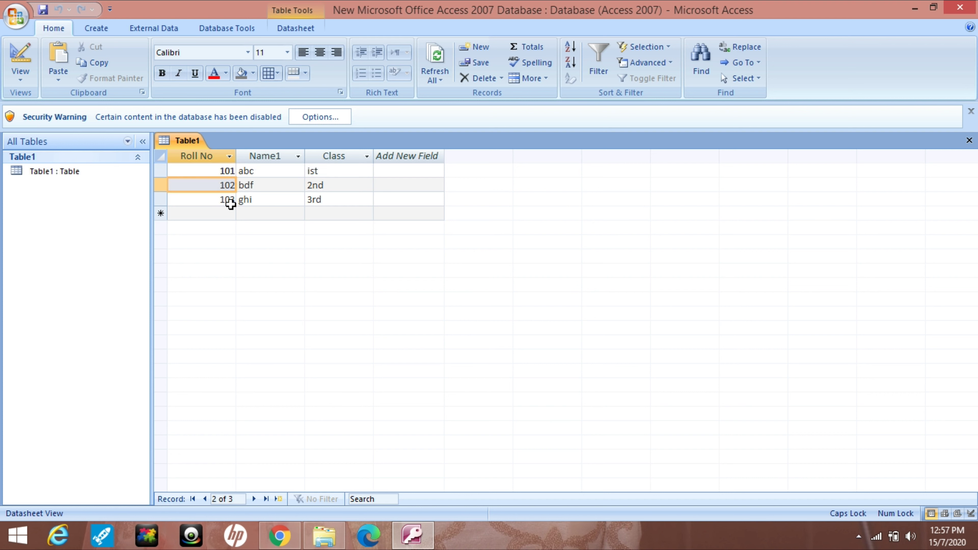
{"action": "left_click", "coordinate": [227, 214]}
{"action": "type", "text": "101"}
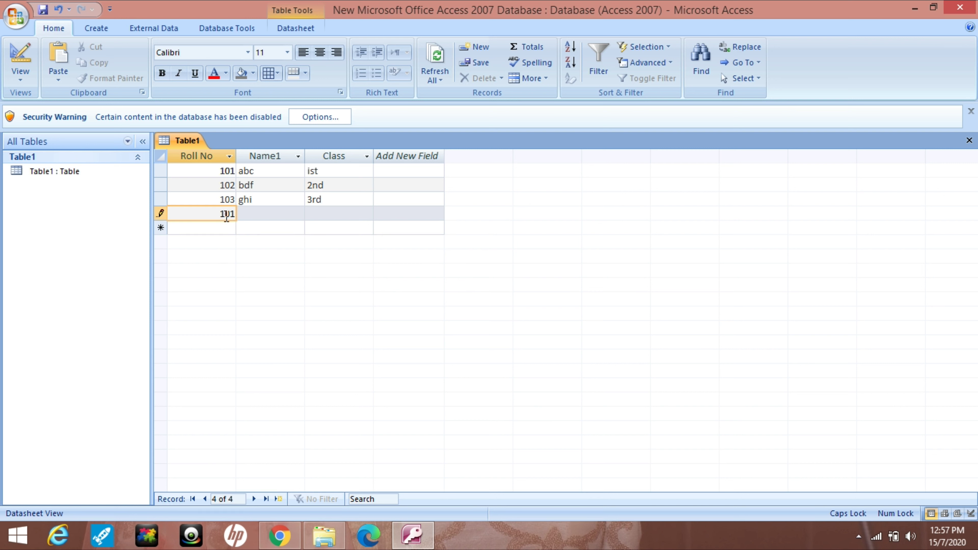
{"action": "key", "text": "Tab"}
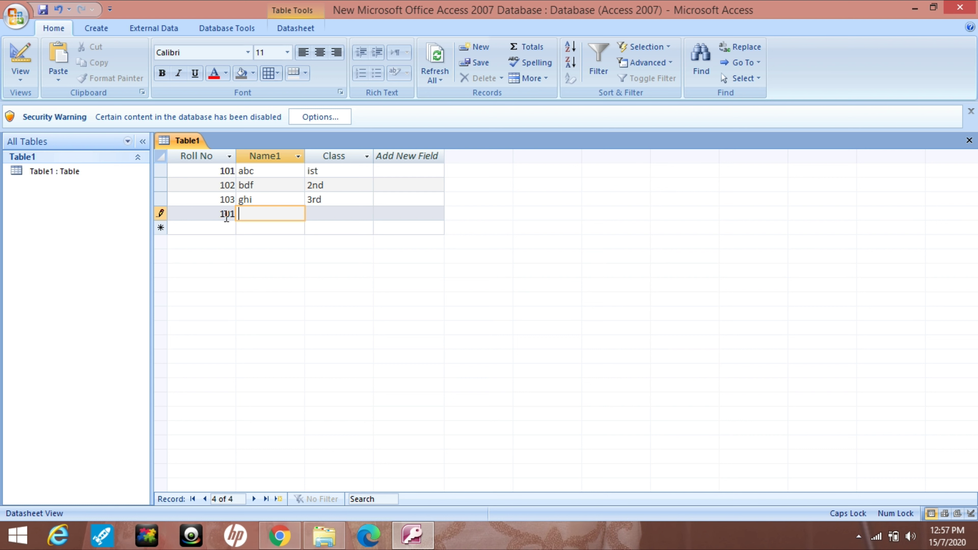
{"action": "type", "text": "MNP"}
{"action": "key", "text": "Tab"}
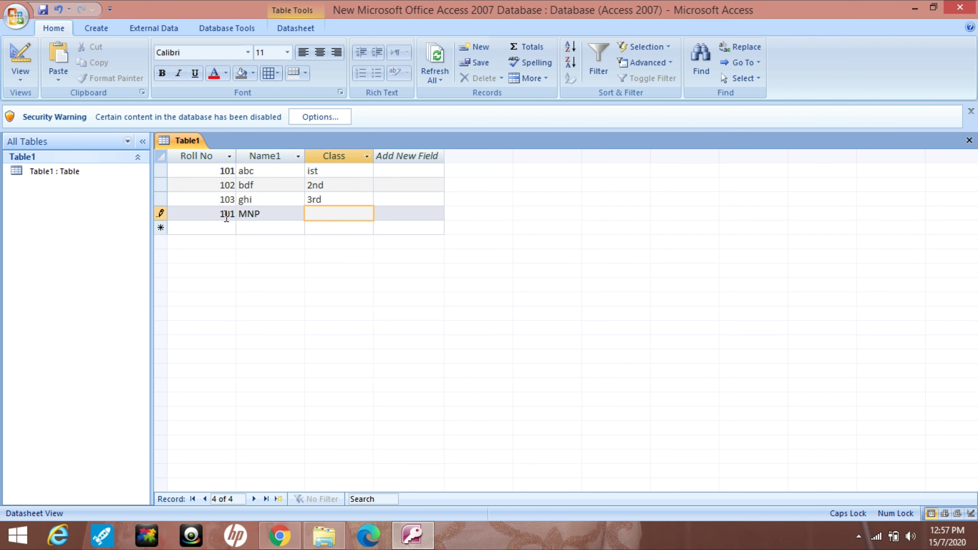
{"action": "type", "text": "1ST"}
{"action": "key", "text": "Tab"}
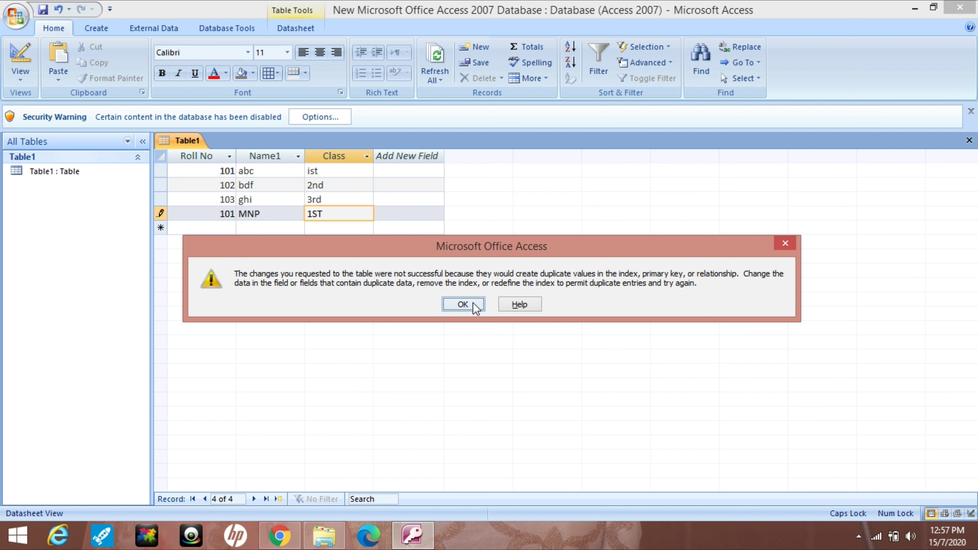
{"action": "left_click", "coordinate": [463, 304]}
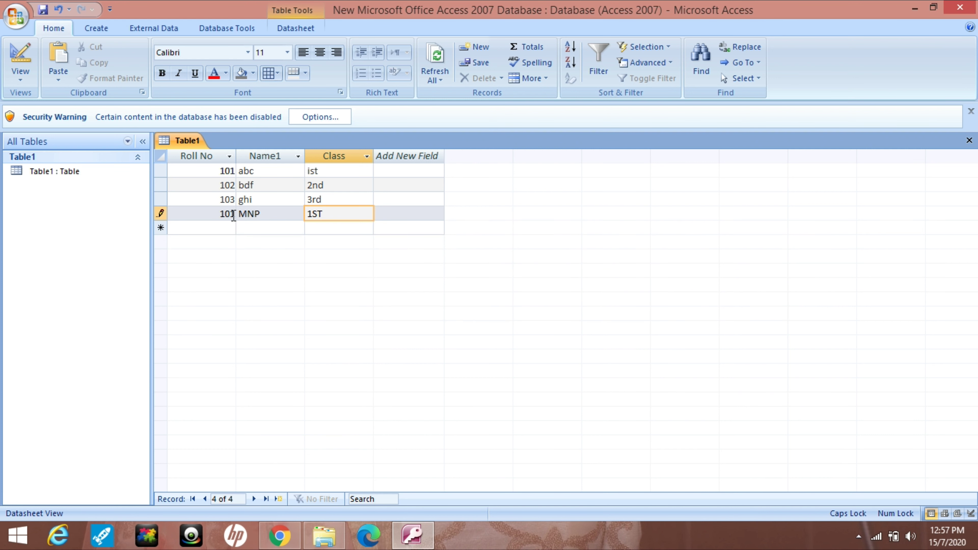
Change the MNP record's Roll No to 104 and commit the record by moving to the new blank row.
{"action": "left_click", "coordinate": [229, 214]}
{"action": "key", "text": "BackSpace"}
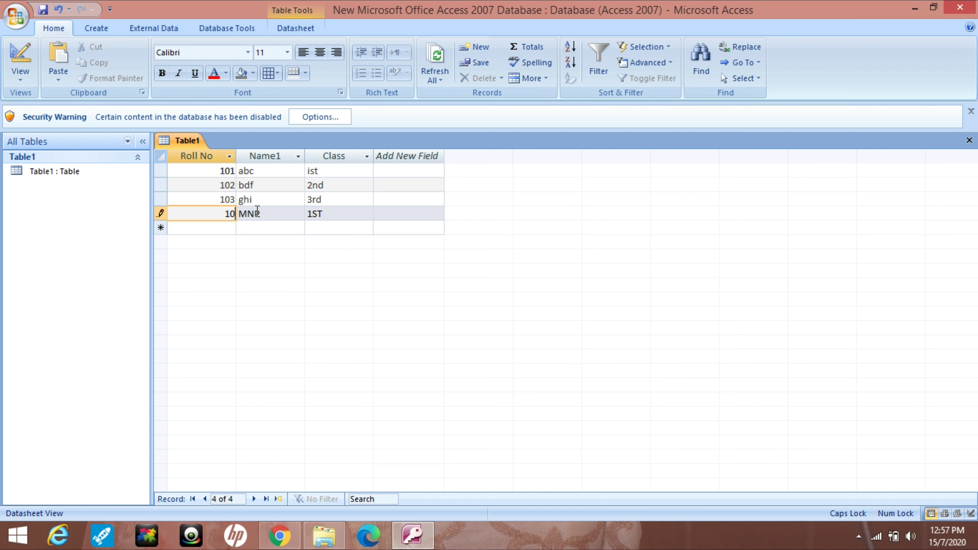
{"action": "type", "text": "4"}
{"action": "left_click", "coordinate": [310, 227]}
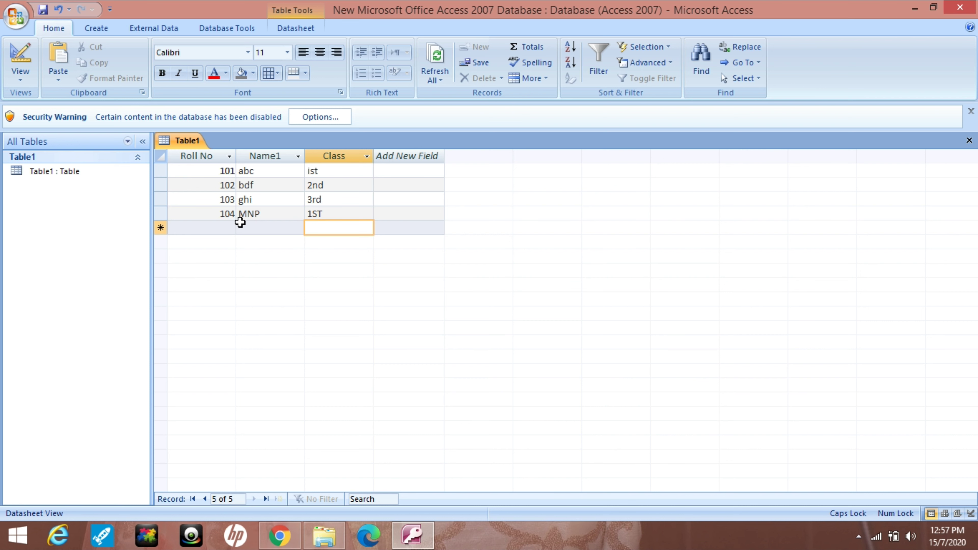
{"action": "left_click", "coordinate": [229, 229]}
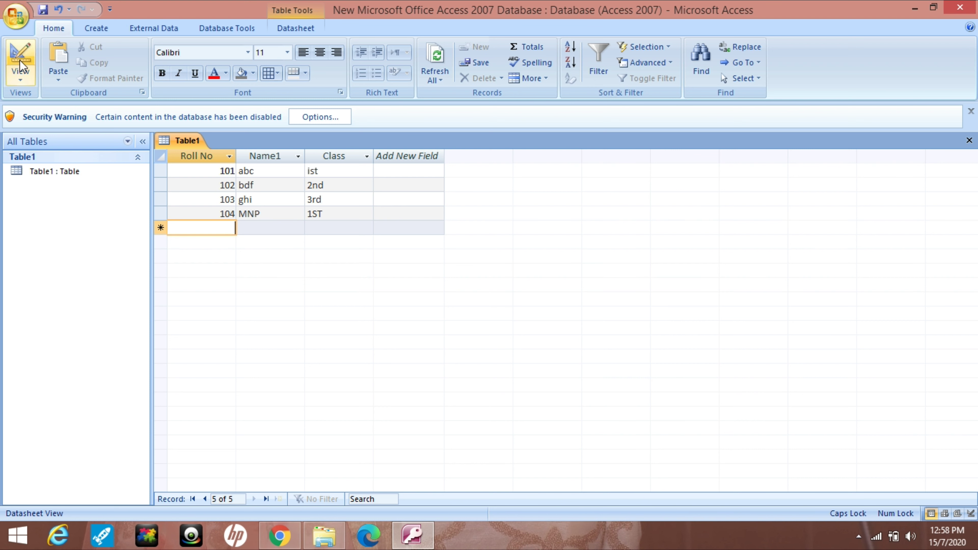
Examine the Class field's available data types and field properties in Design View, and return to Datasheet View.
{"action": "left_click", "coordinate": [21, 73]}
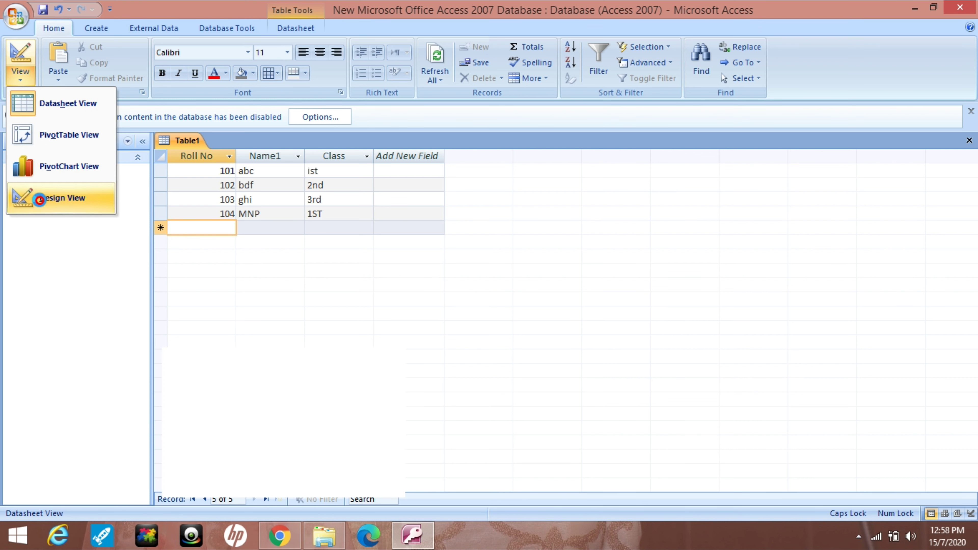
{"action": "left_click", "coordinate": [41, 202]}
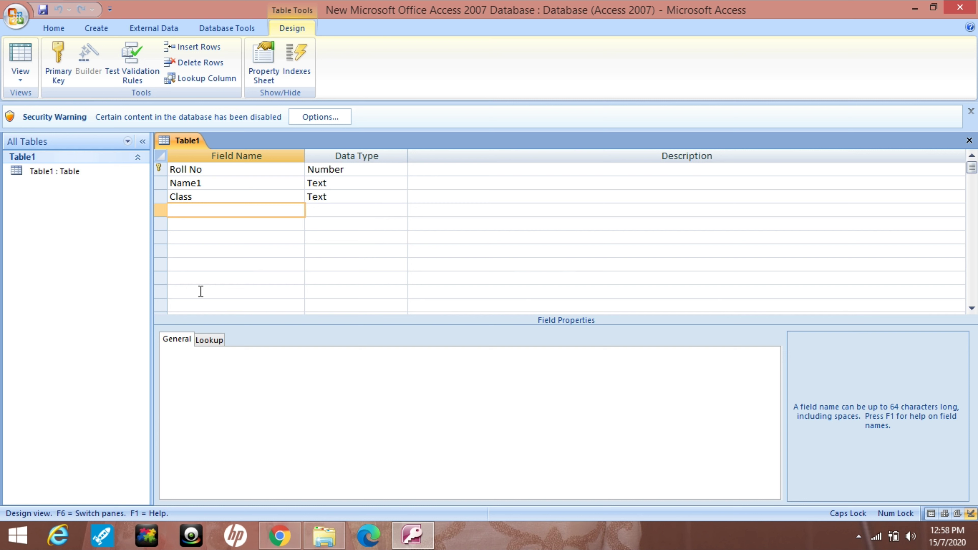
{"action": "left_click", "coordinate": [365, 200]}
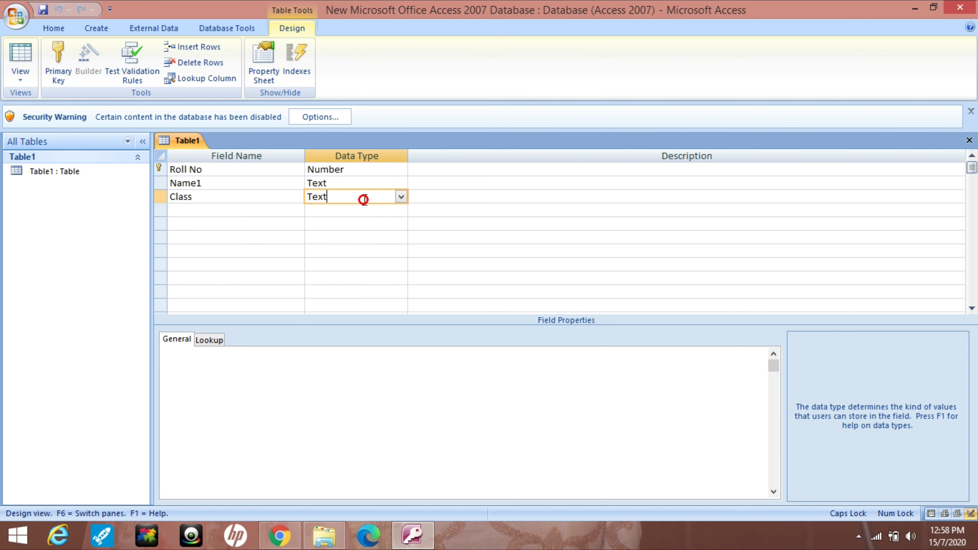
{"action": "left_click", "coordinate": [401, 198]}
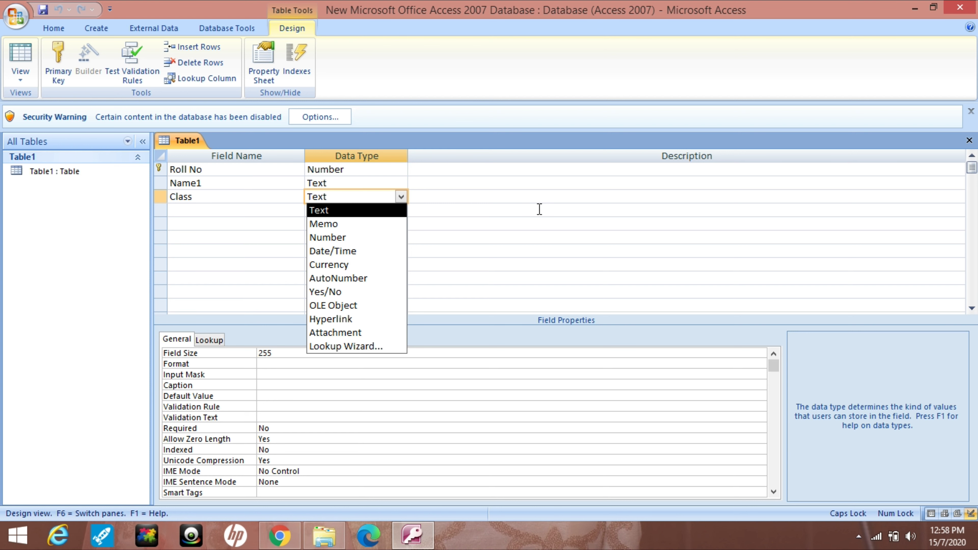
{"action": "left_click", "coordinate": [527, 214]}
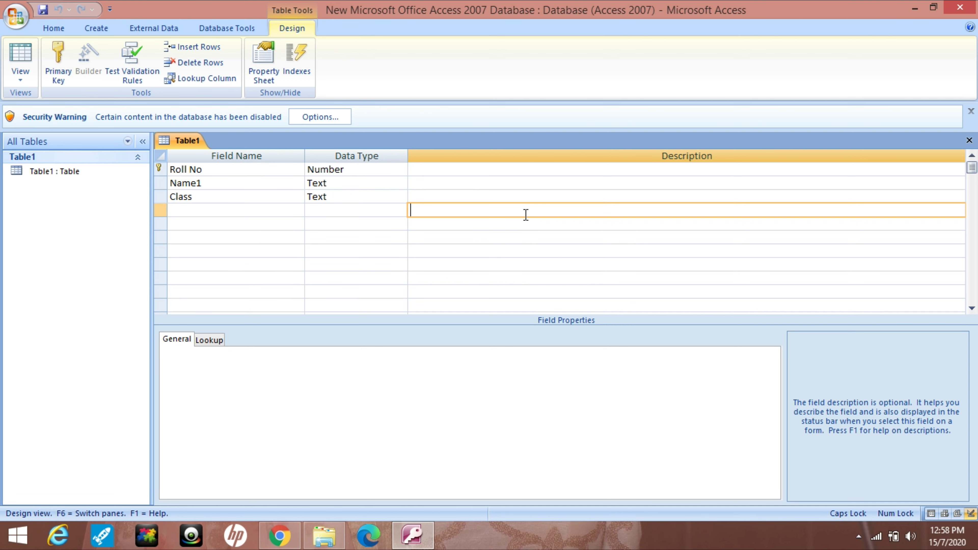
{"action": "left_click", "coordinate": [266, 199]}
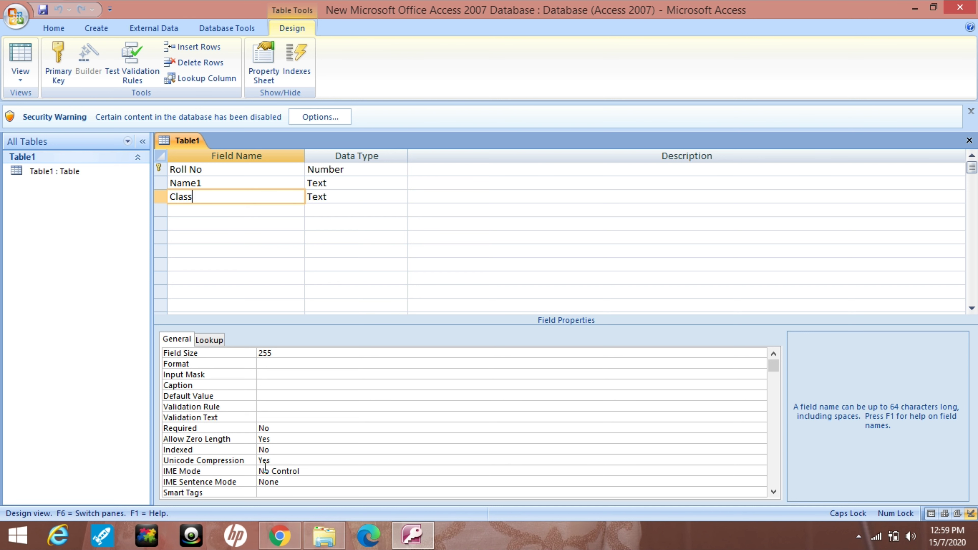
{"action": "left_click", "coordinate": [27, 84]}
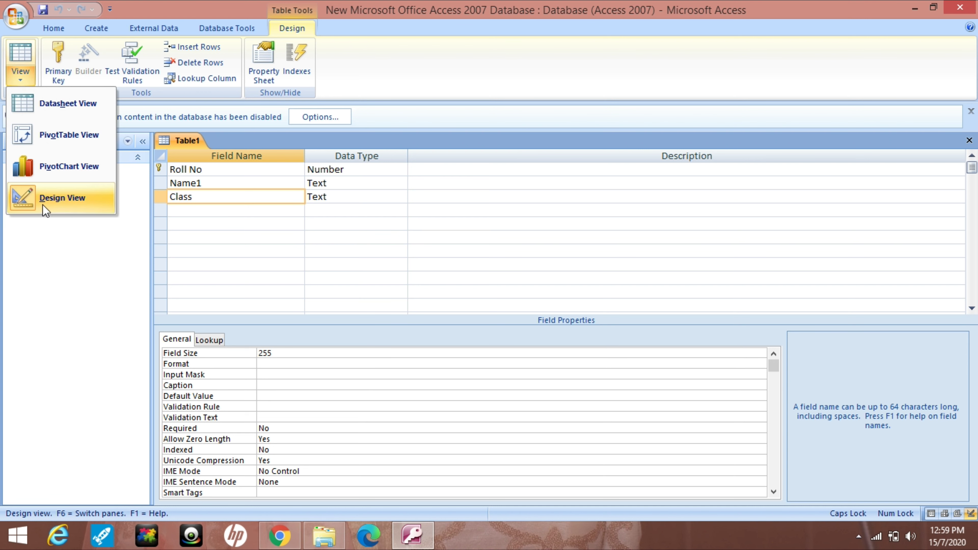
{"action": "left_click", "coordinate": [65, 109]}
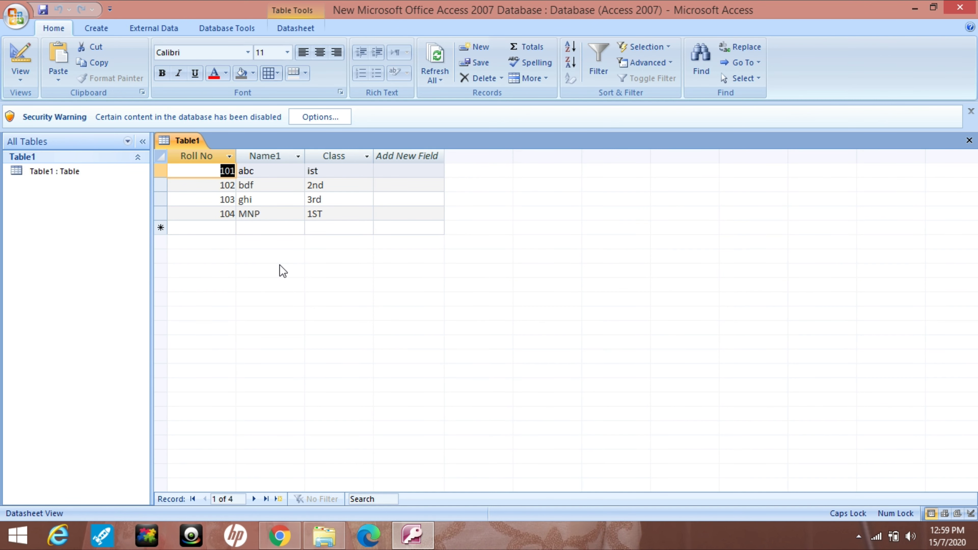